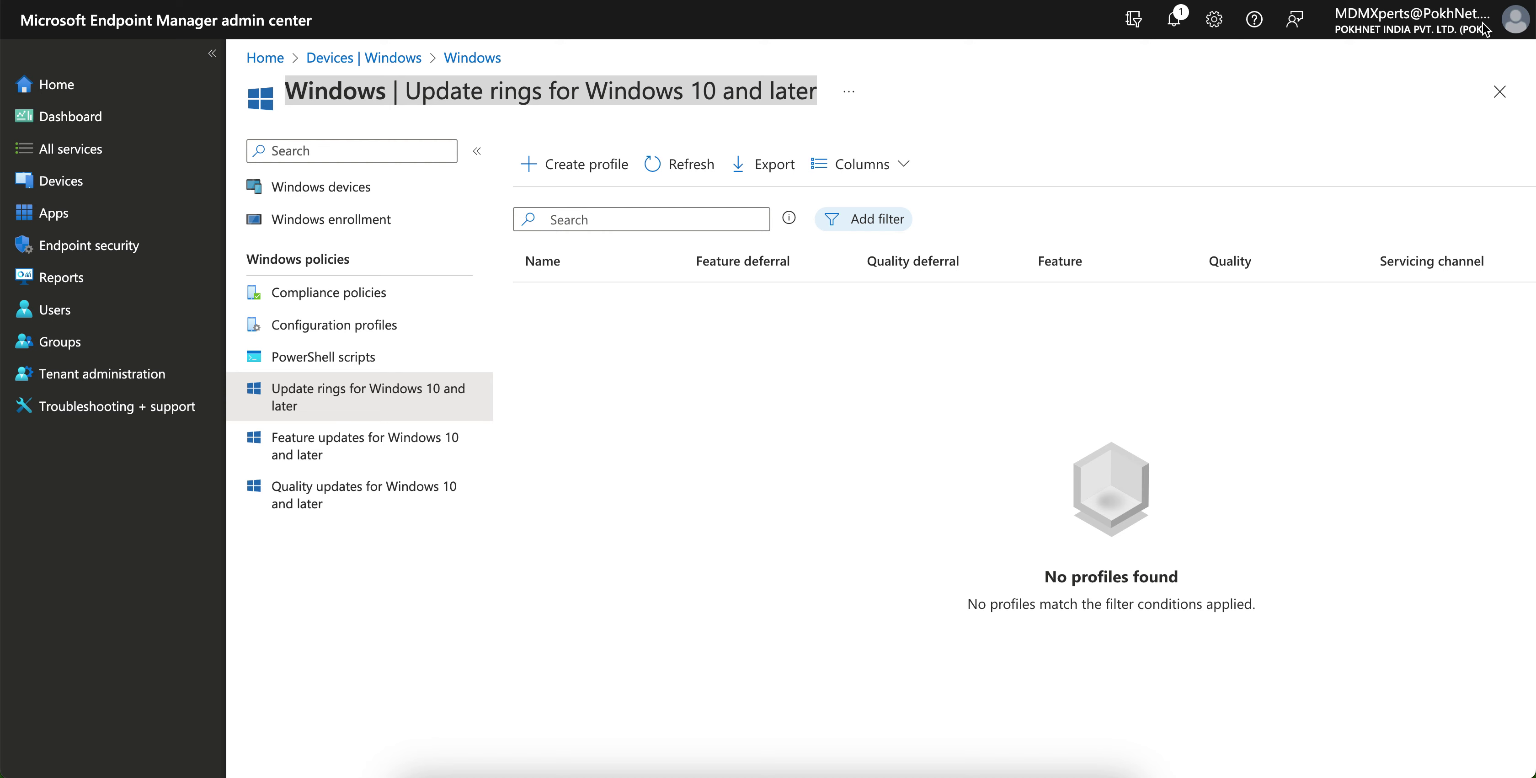
Open a new Chrome tab with Ctrl+T
key(ctrl+t)
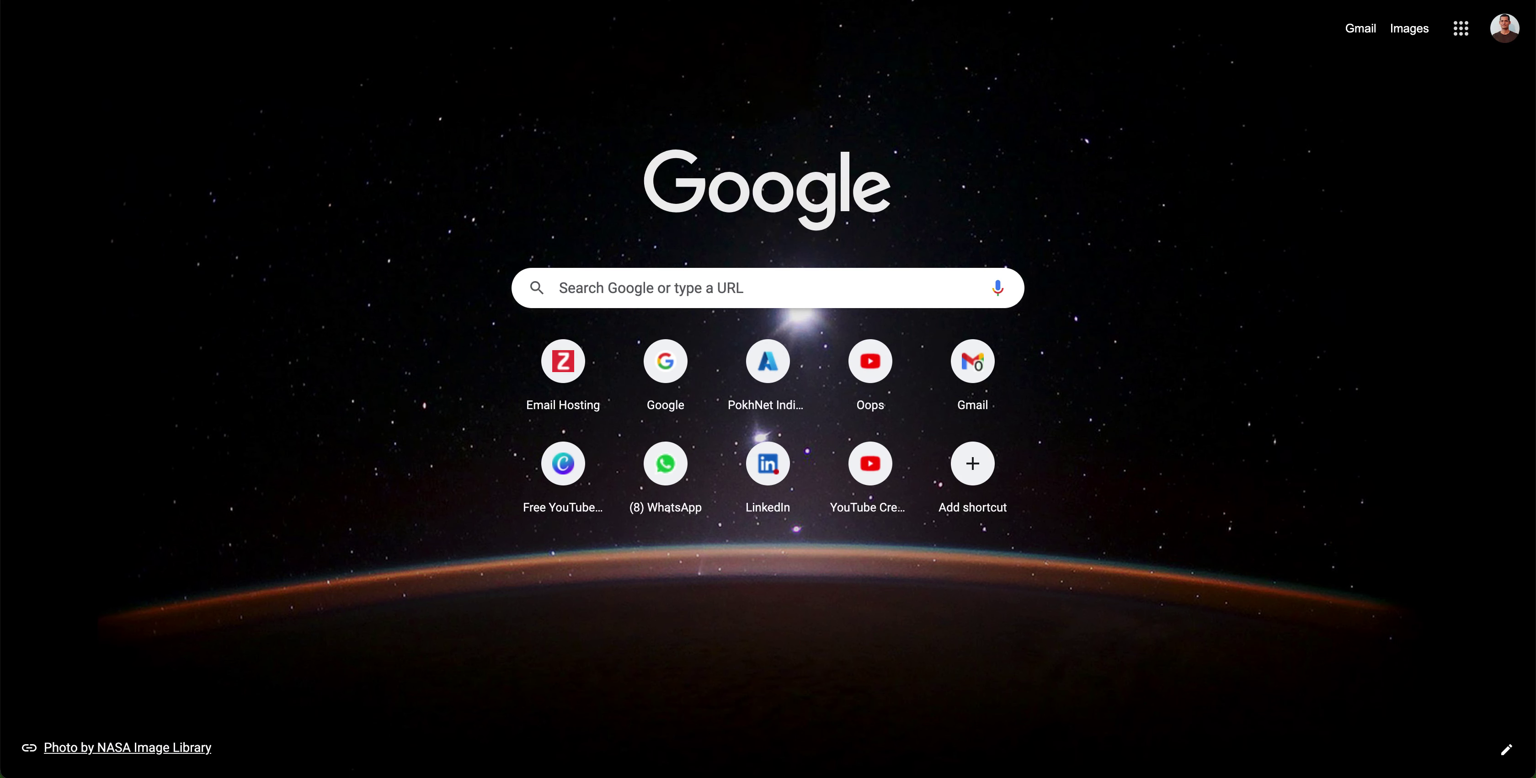
Search Google for 'alien tech champion' using the suggested search term
click(665, 361)
click(620, 365)
text(aline)
key(BackSpace)
key(BackSpace)
key(Down)
key(Return)
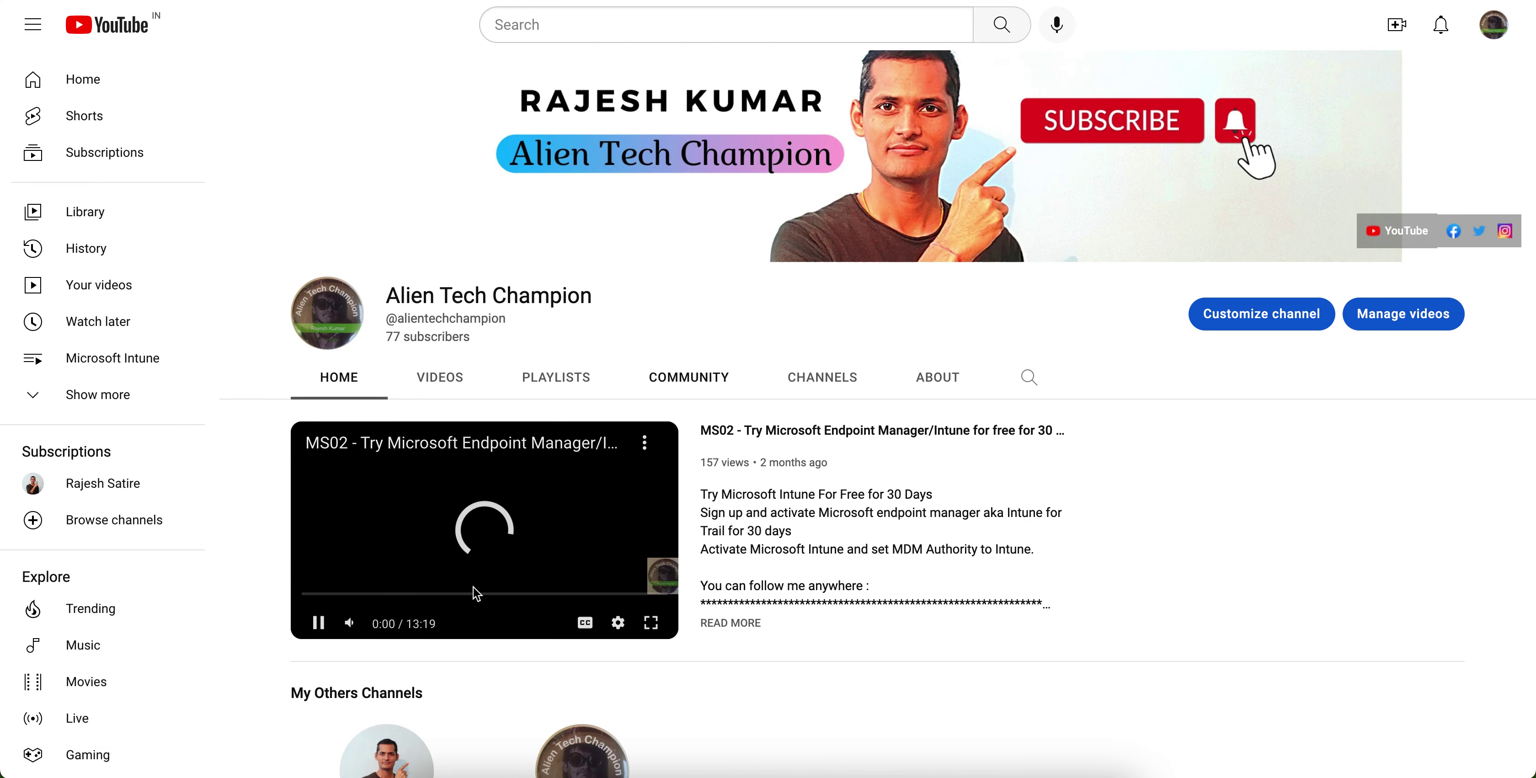
Pause the channel's featured video and return to the Windows 10 update rings page
click(317, 622)
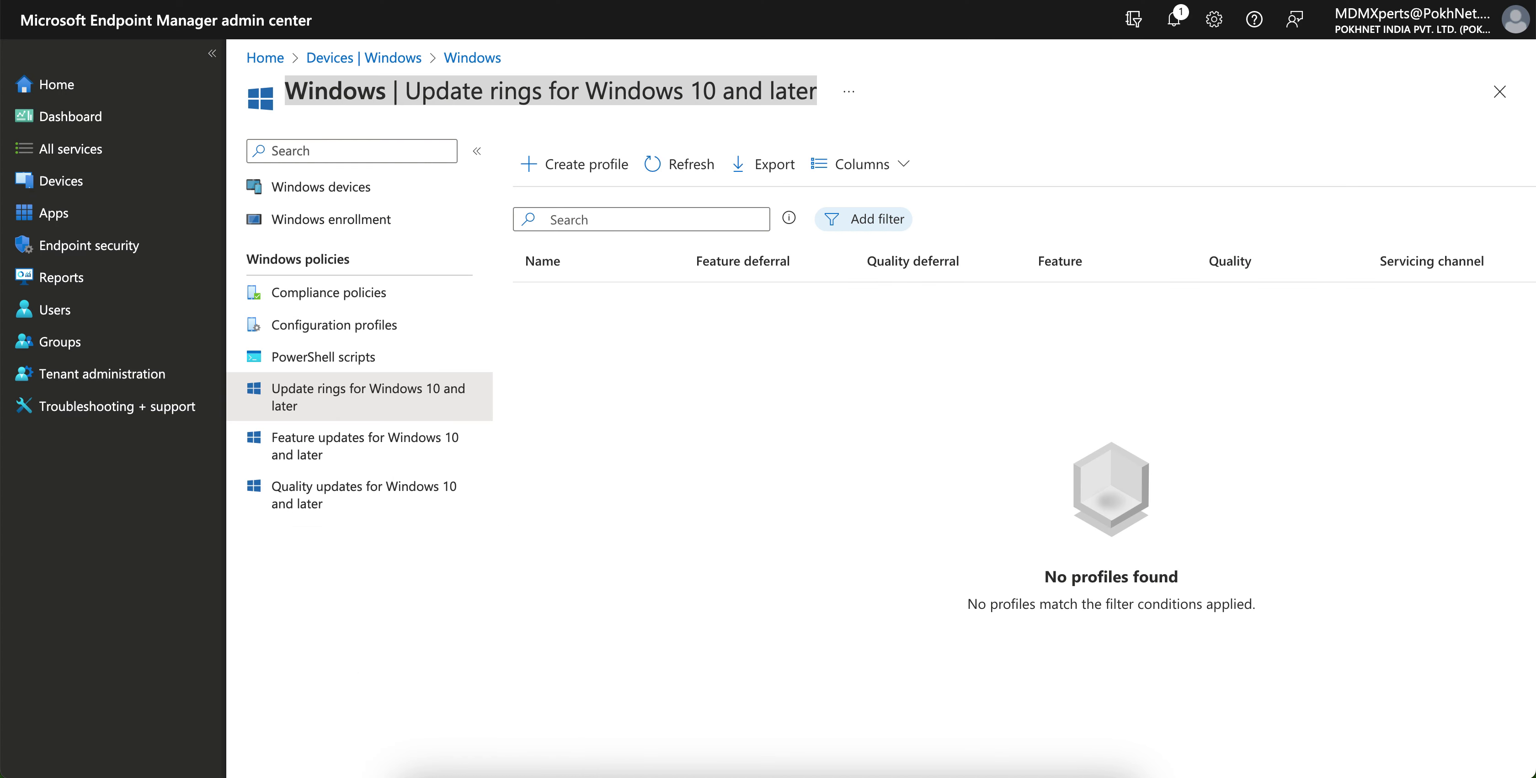
click(967, 72)
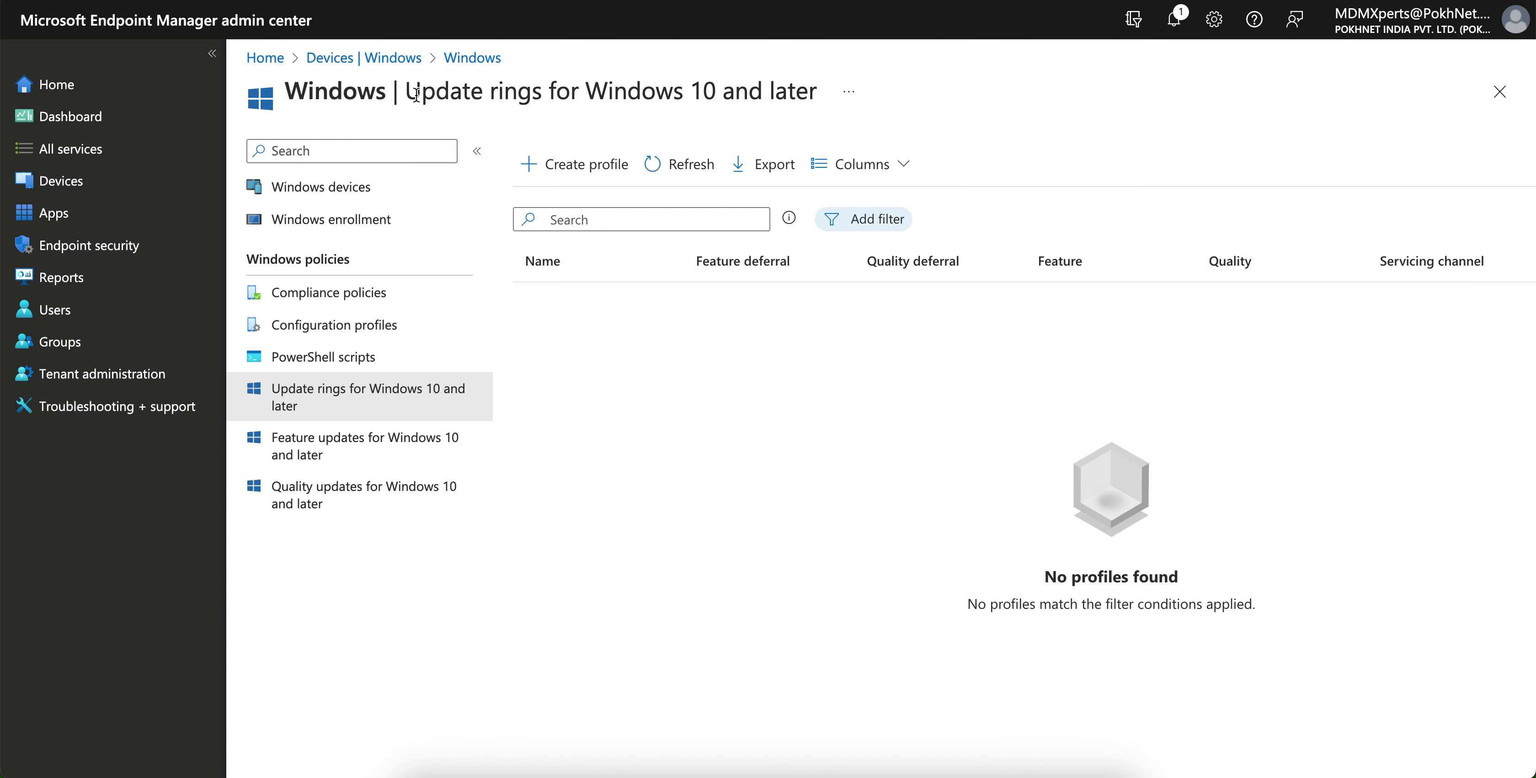
drag(407, 90, 704, 90)
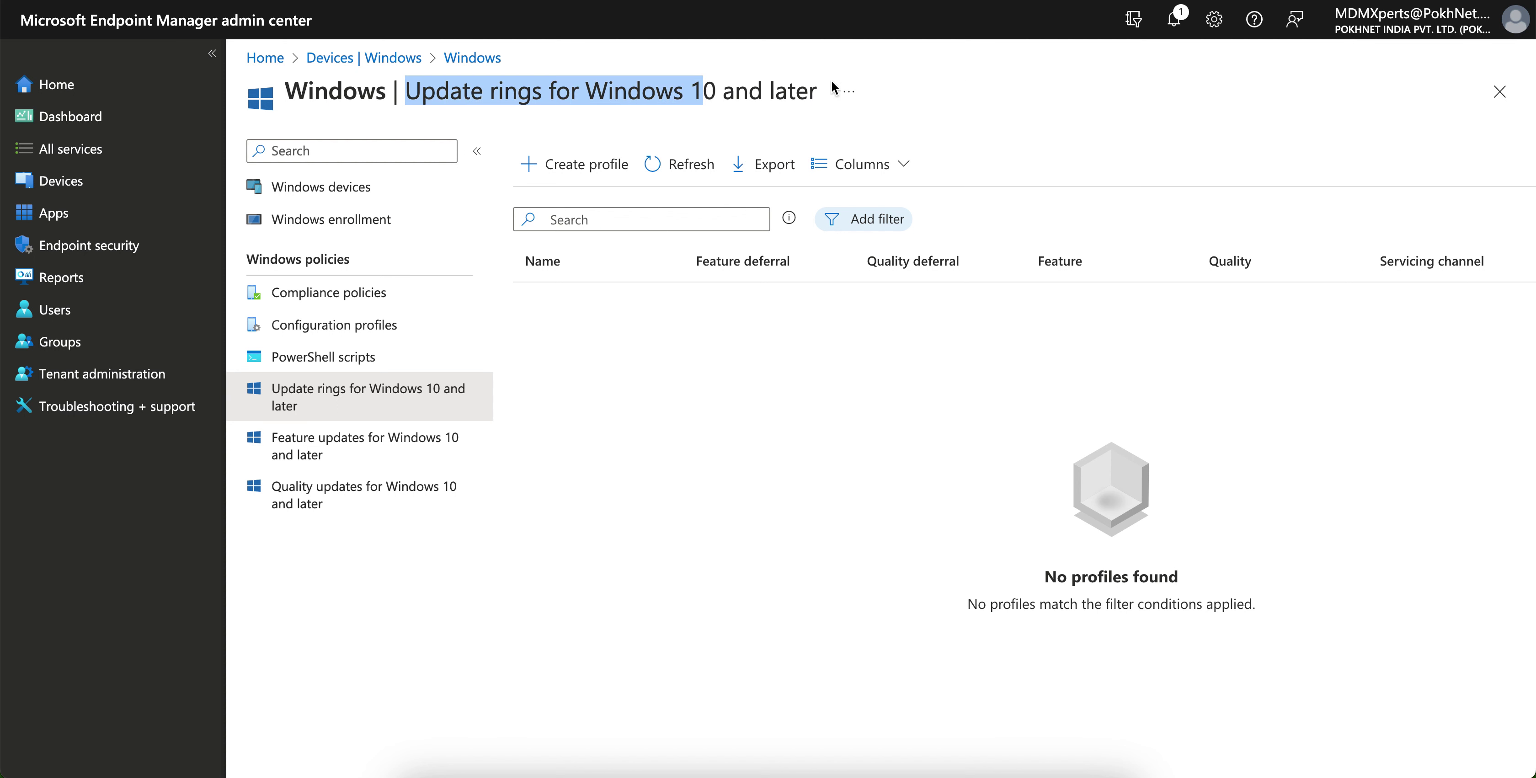
click(934, 106)
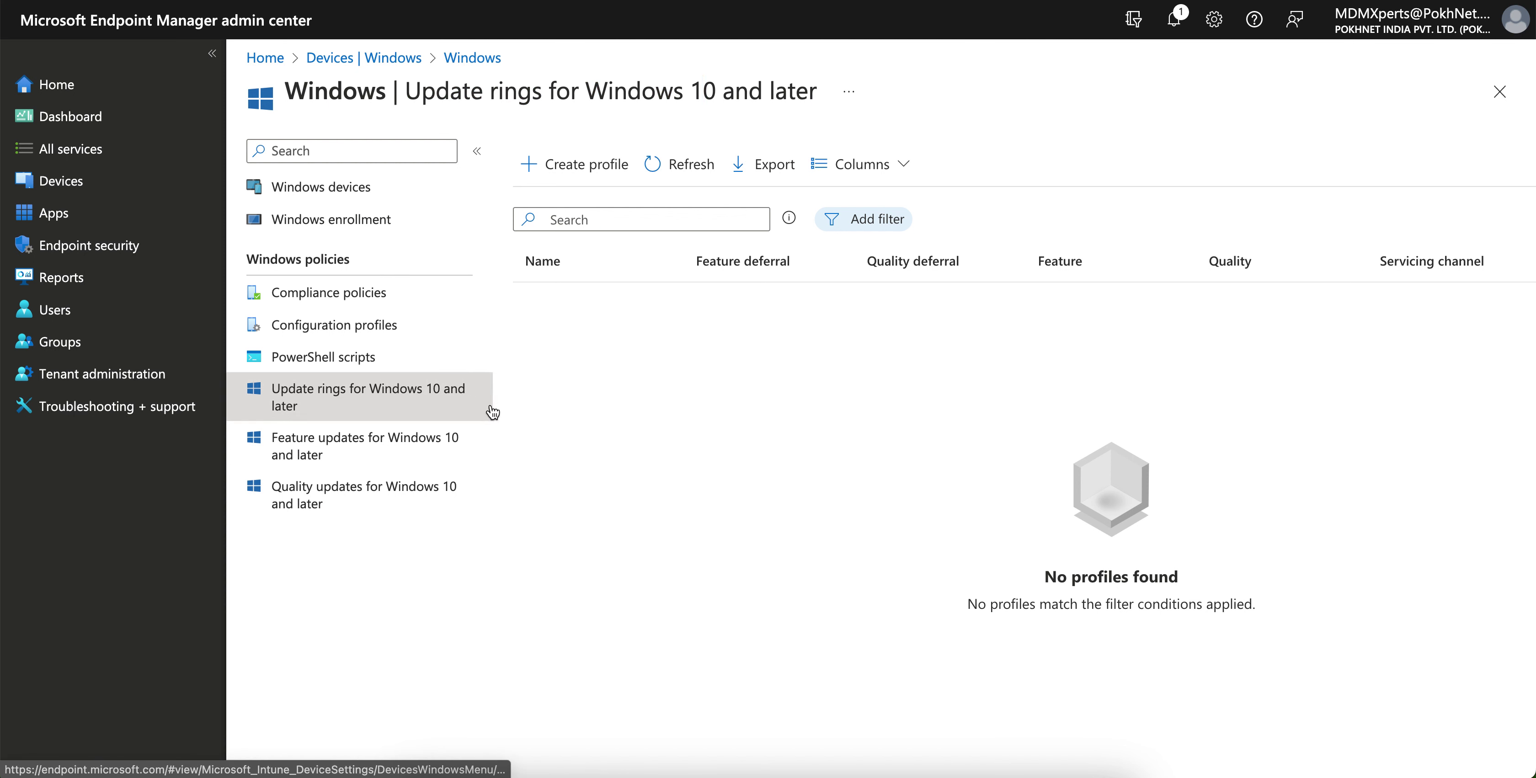
click(118, 180)
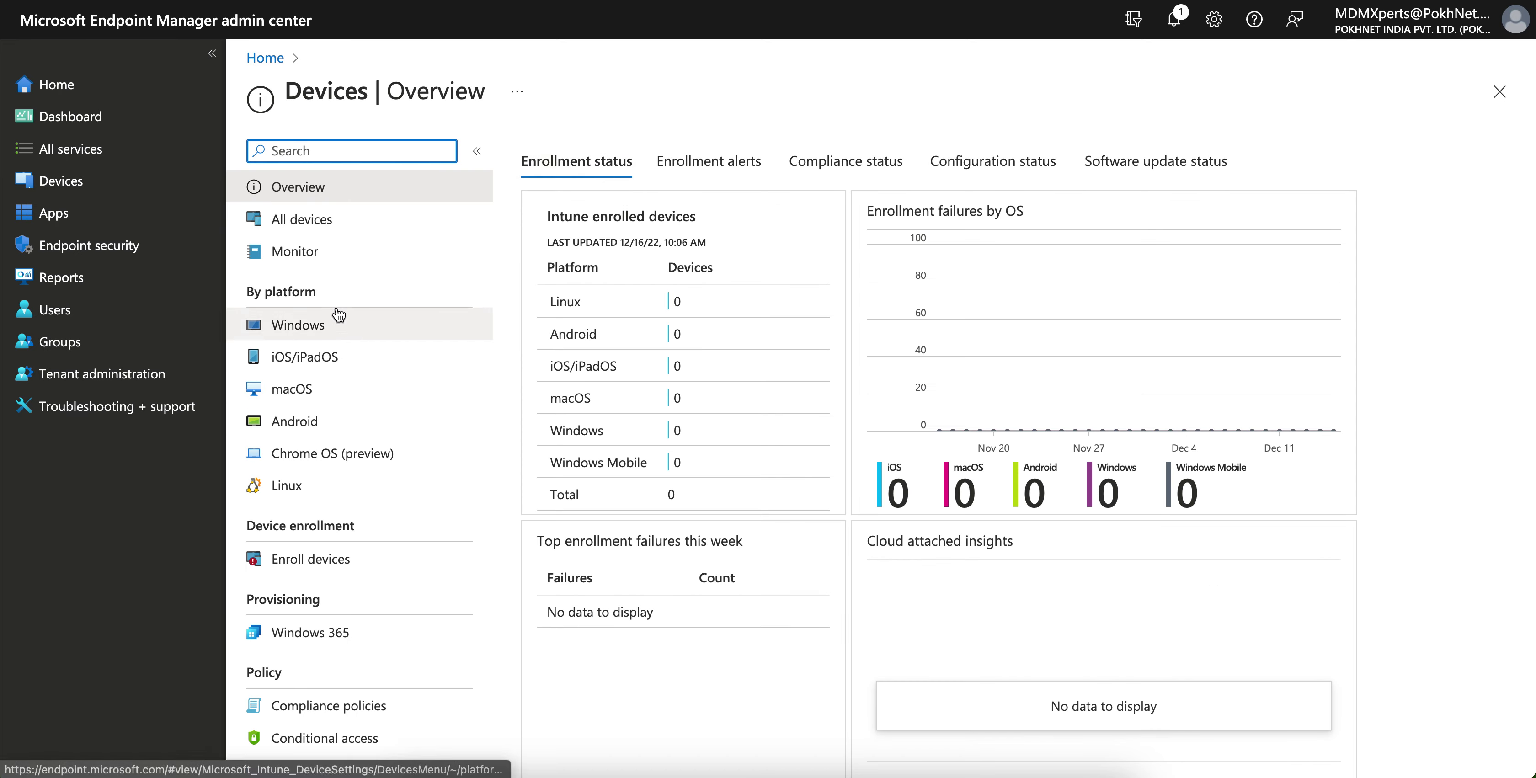
click(61, 181)
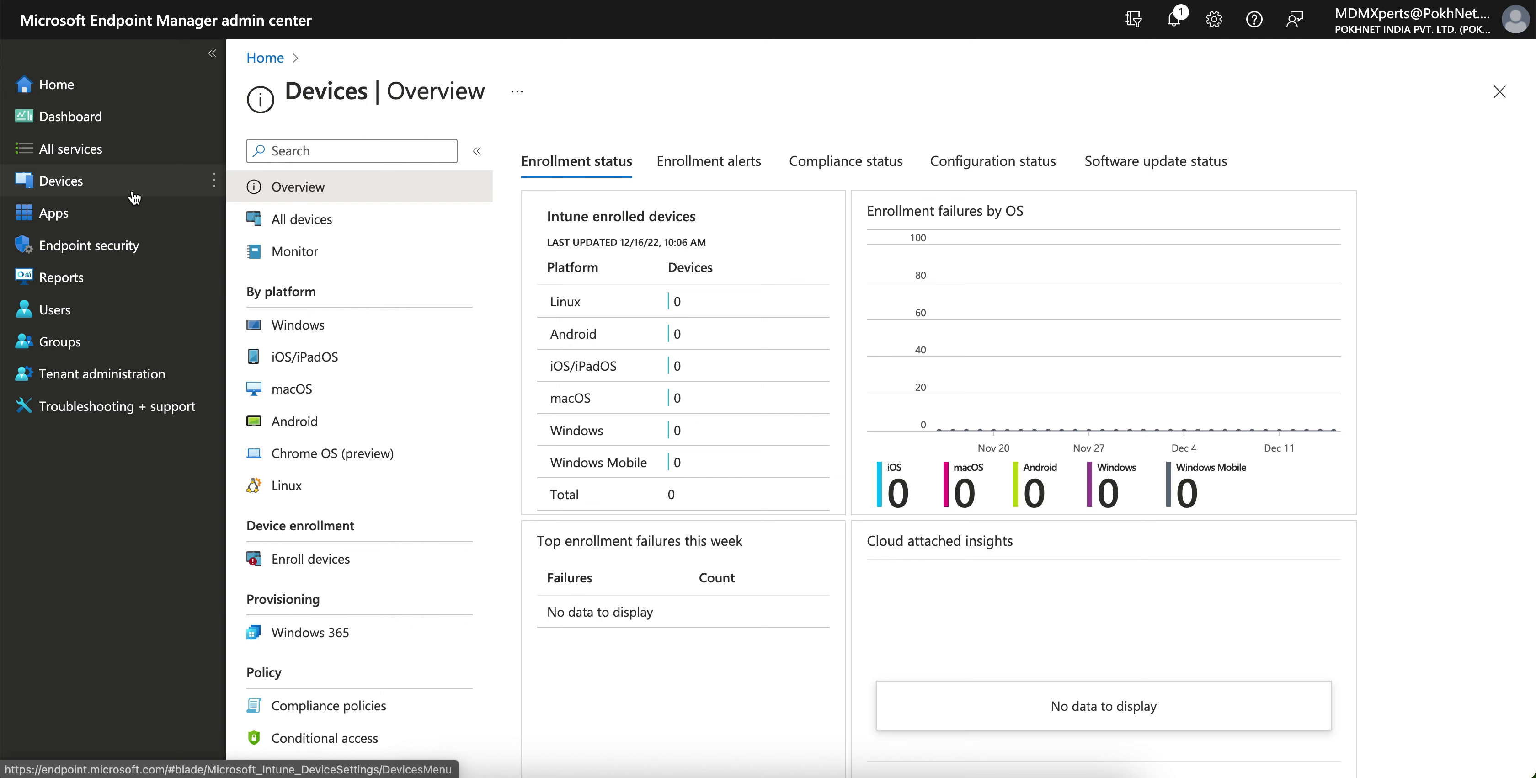
click(426, 327)
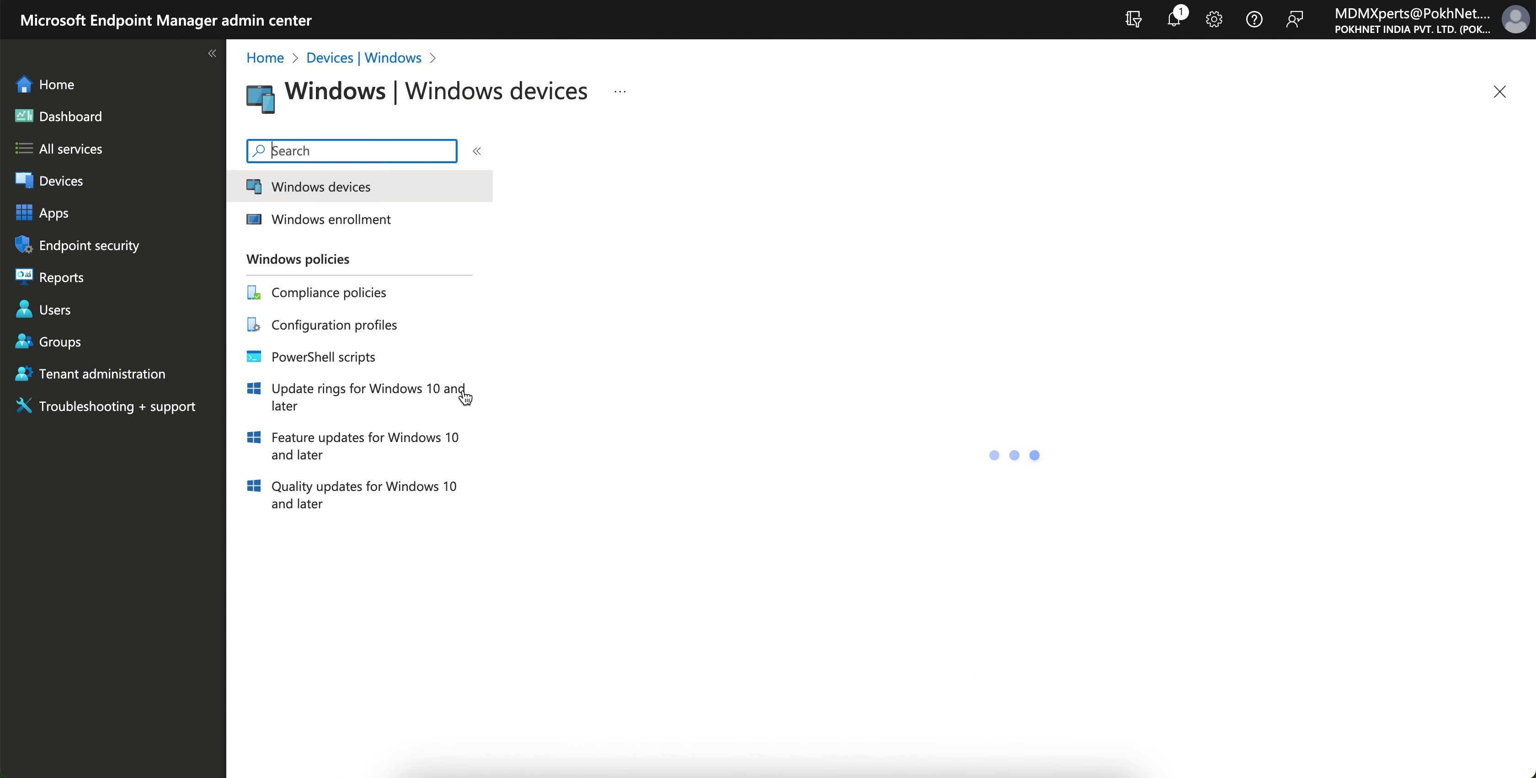
click(367, 399)
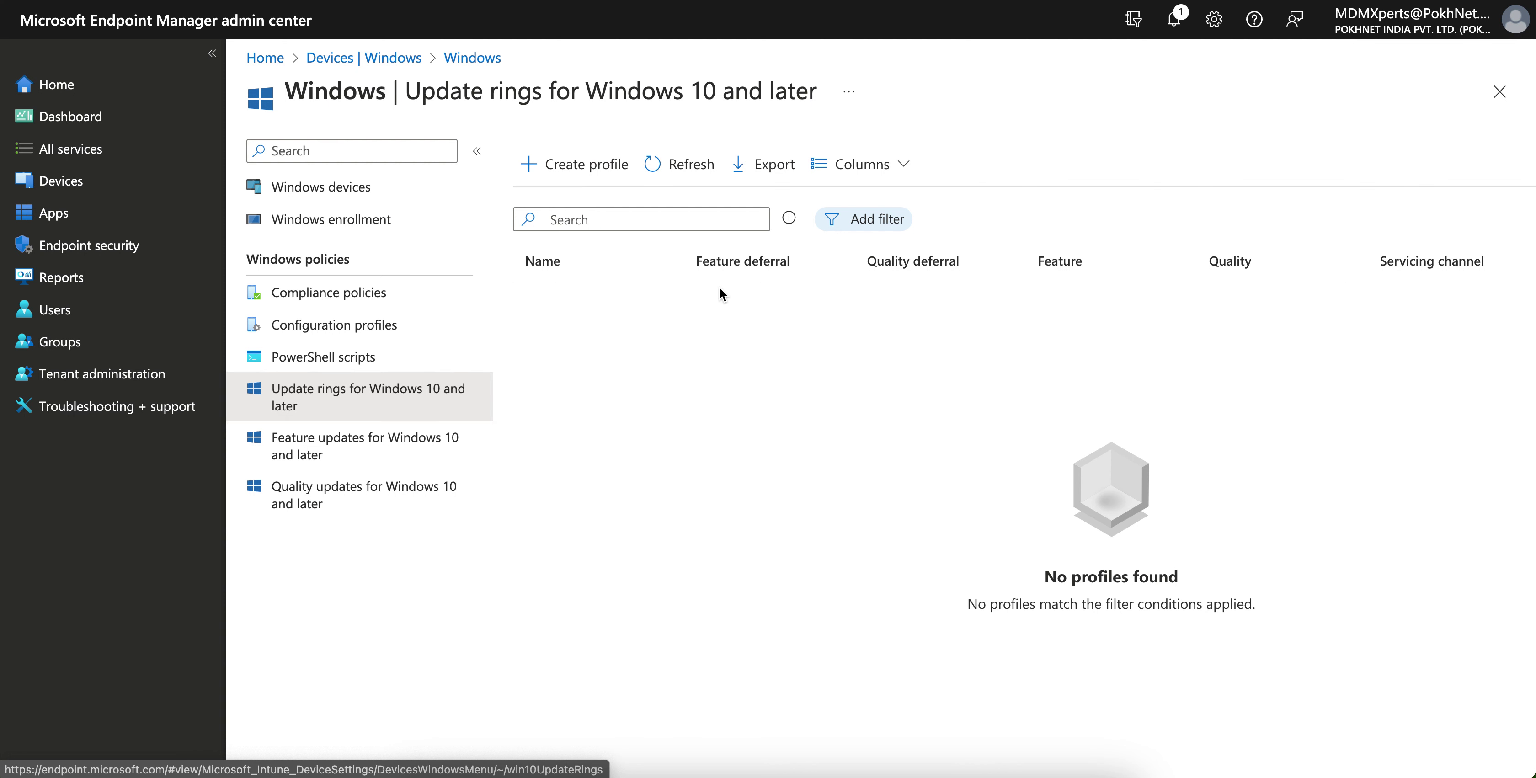
Start a new update ring profile named 'Win - Update Ring' and continue to its settings
click(380, 383)
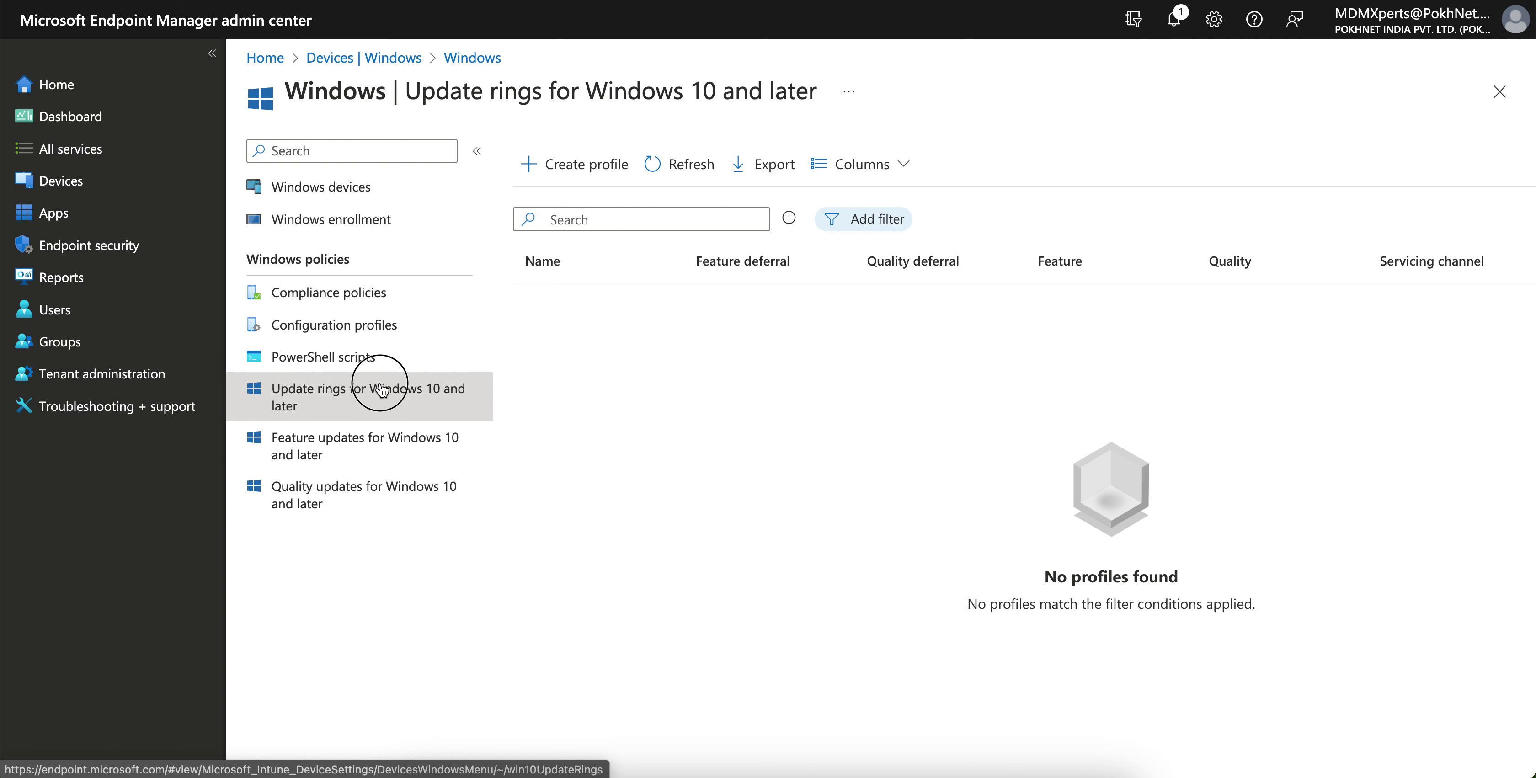
click(612, 183)
click(627, 203)
text(Win - Update )
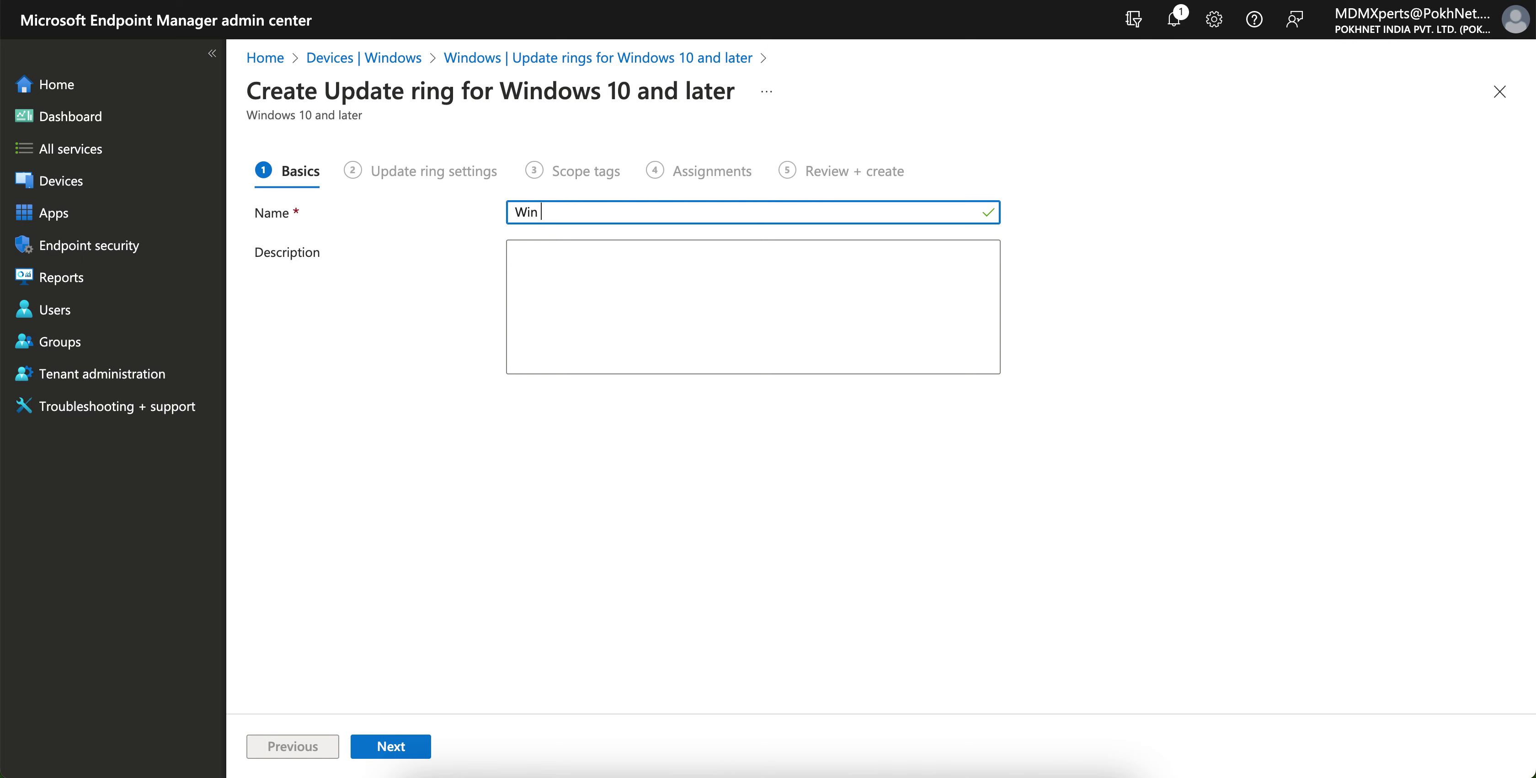
text(Ring)
click(405, 748)
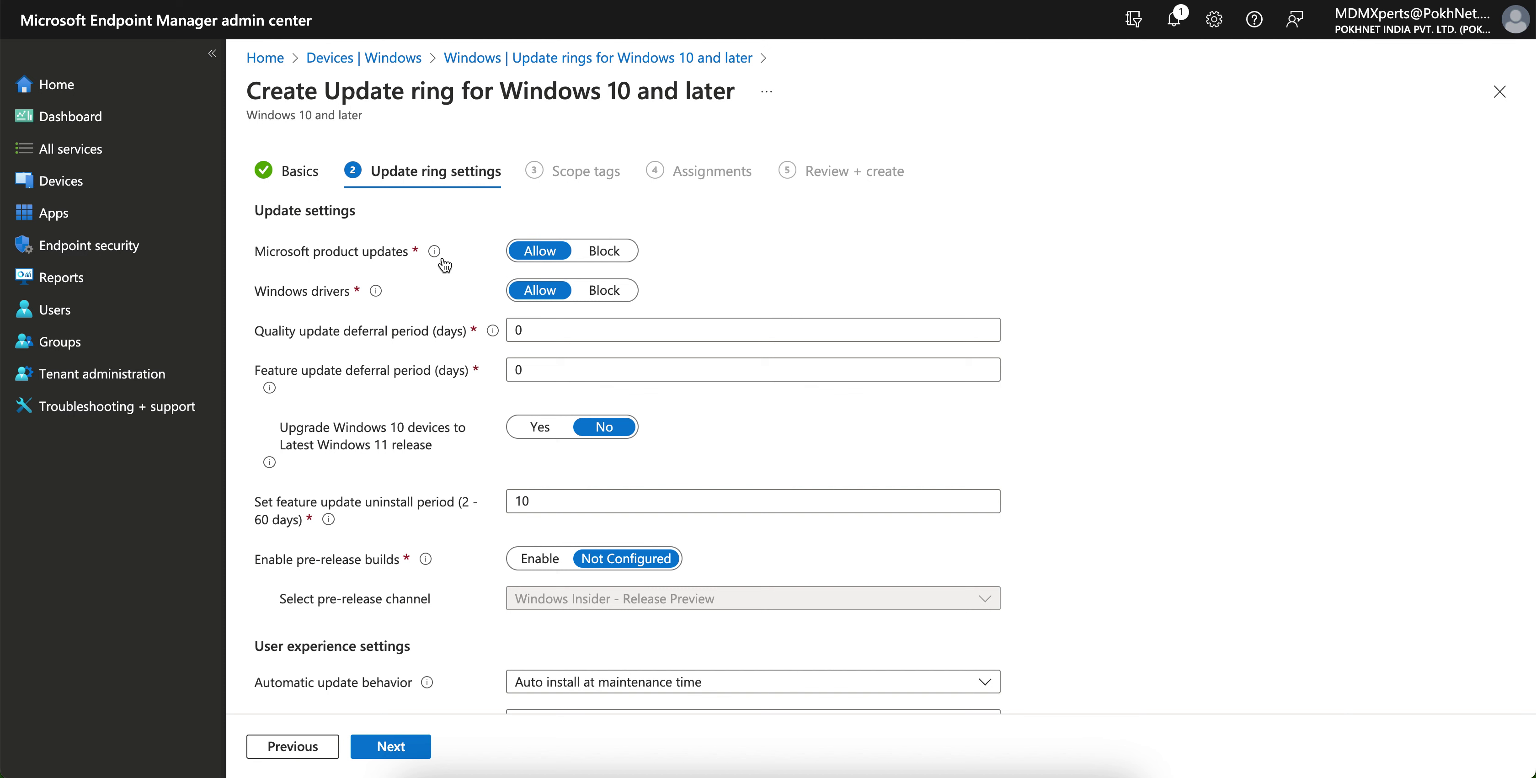
Block Microsoft product updates and set Windows driver updates to Allow
mouse_move(442, 259)
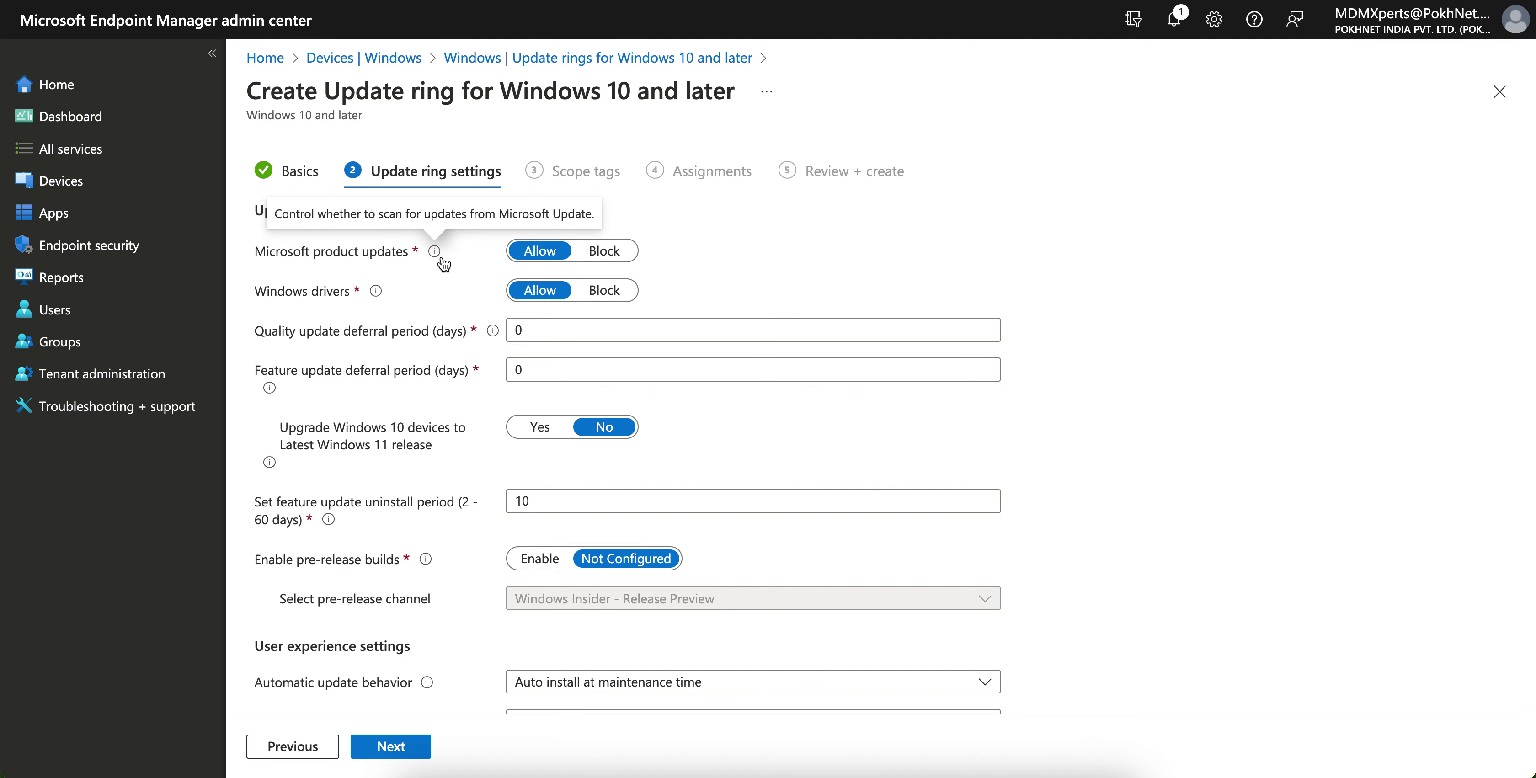
click(620, 263)
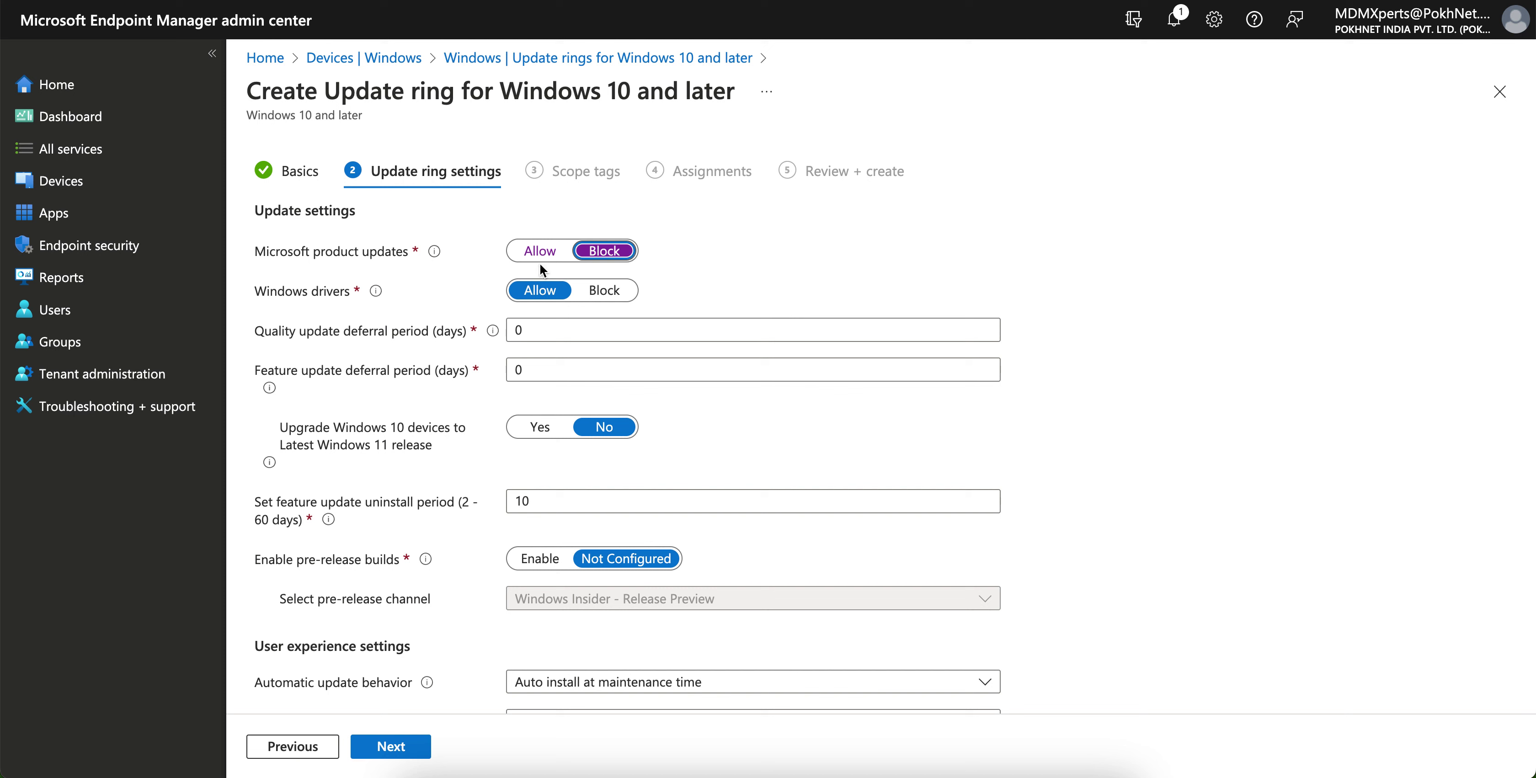
mouse_move(379, 295)
drag(265, 297, 352, 302)
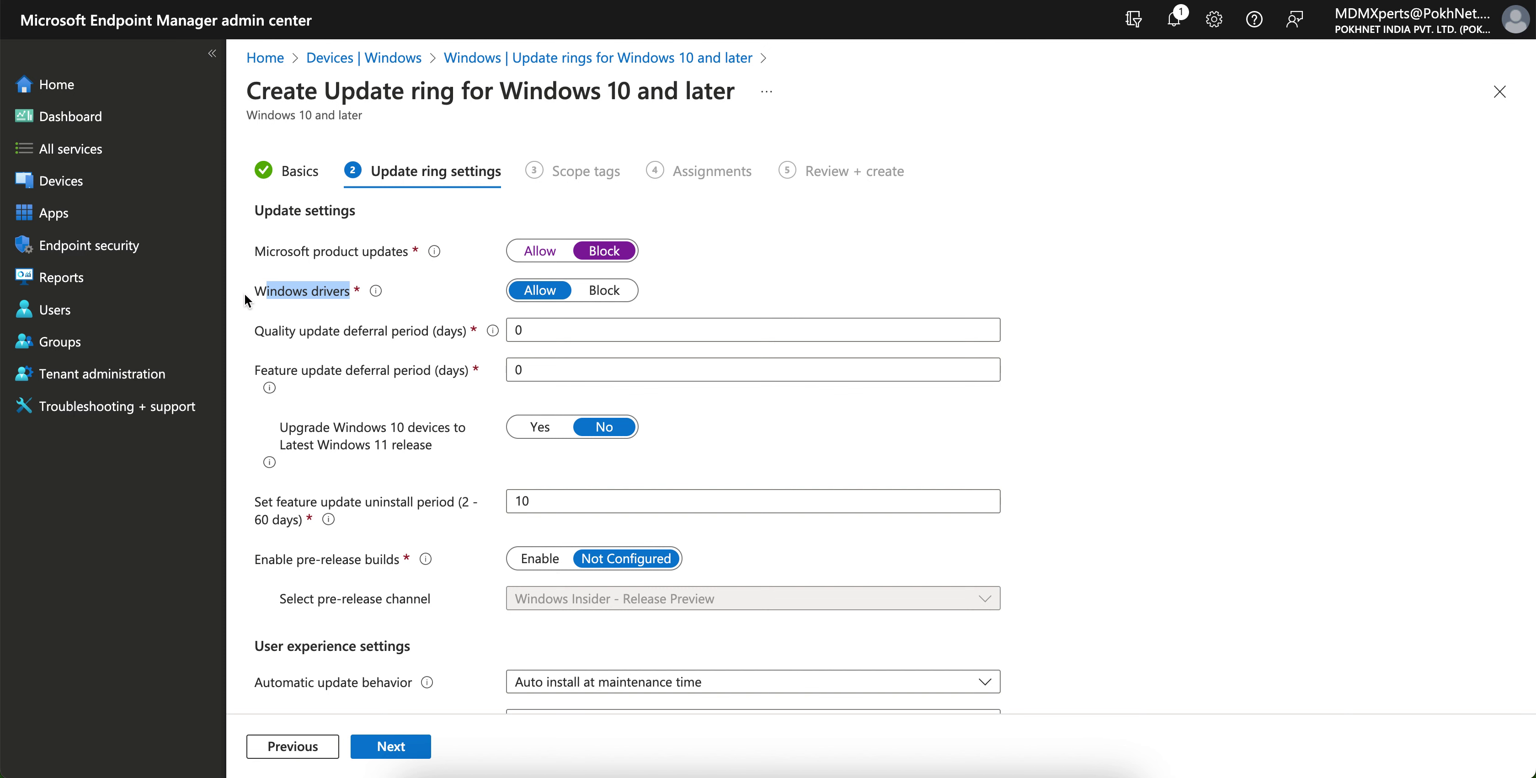
click(415, 309)
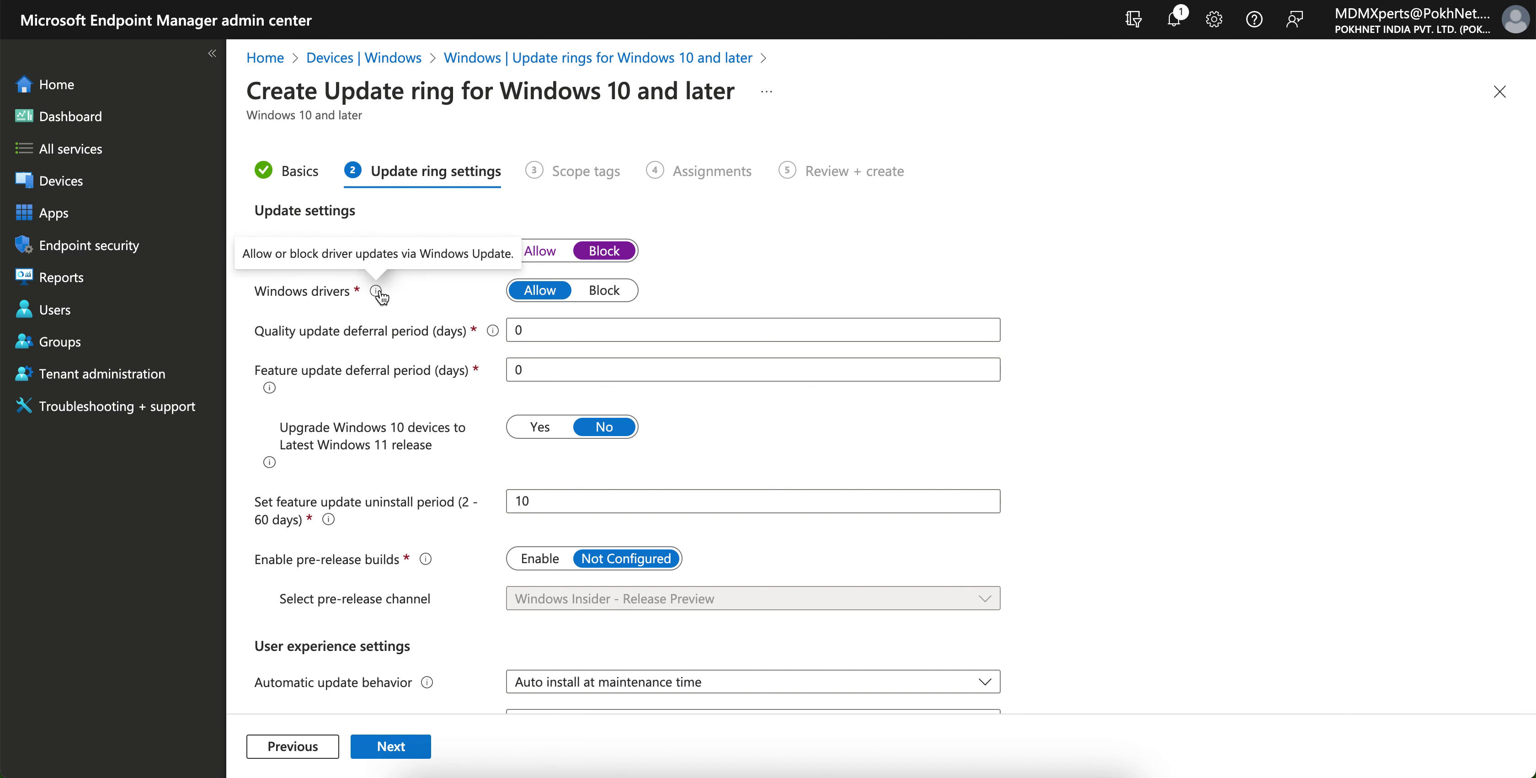
click(608, 291)
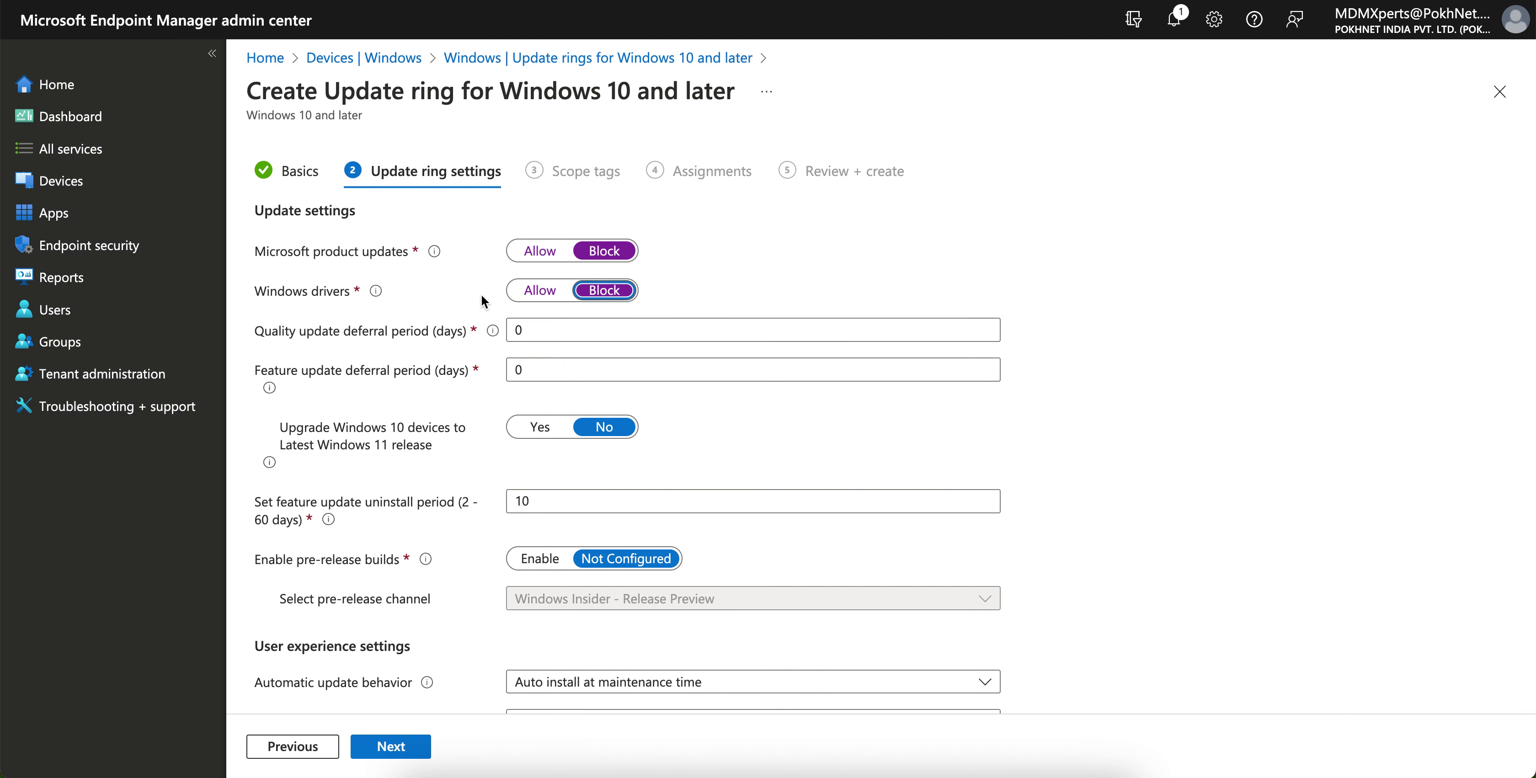
click(552, 291)
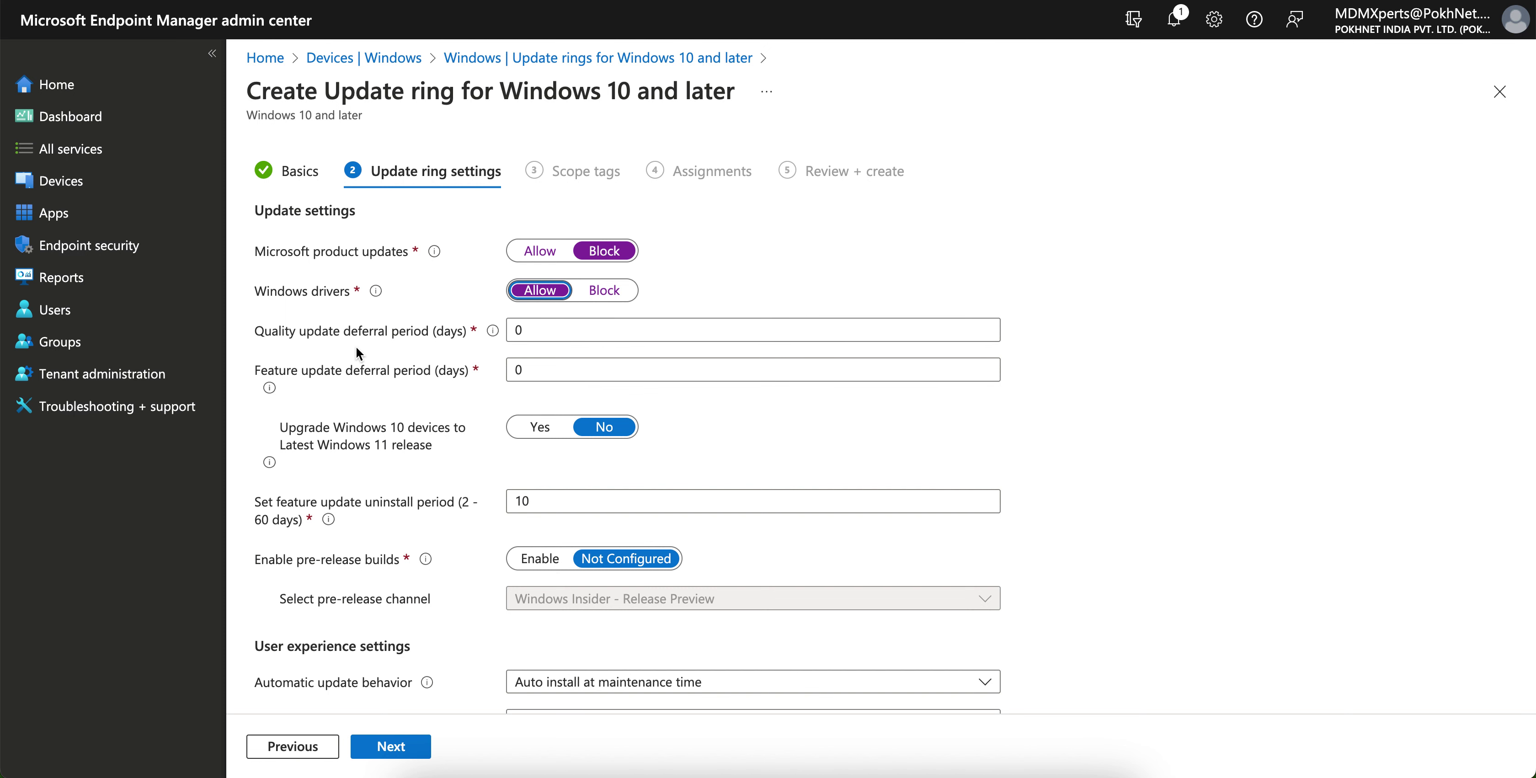
double_click(537, 334)
Enter 5 days for both quality and feature update deferrals, keeping the Windows 11 upgrade set to No
mouse_move(498, 336)
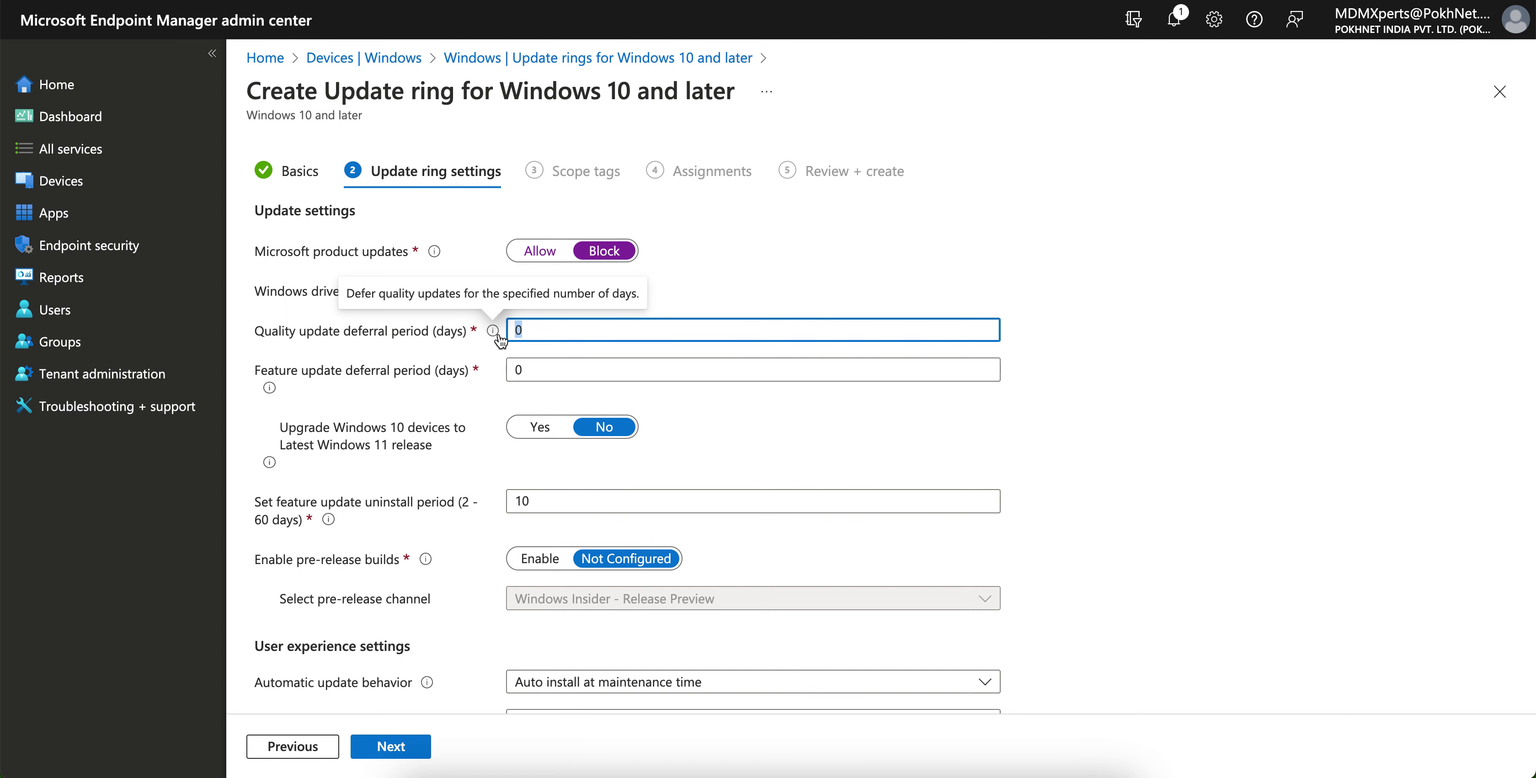
text(5)
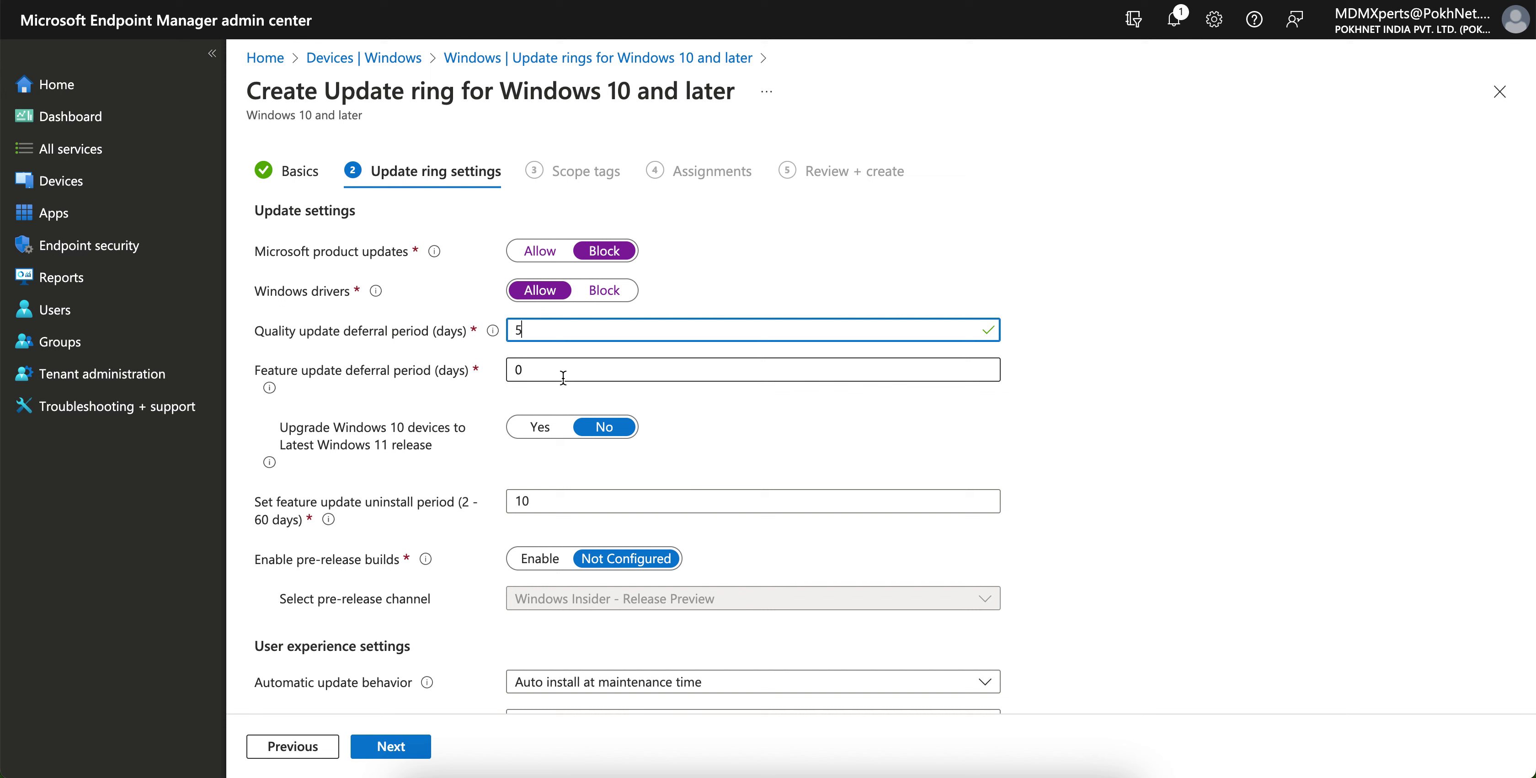
double_click(518, 370)
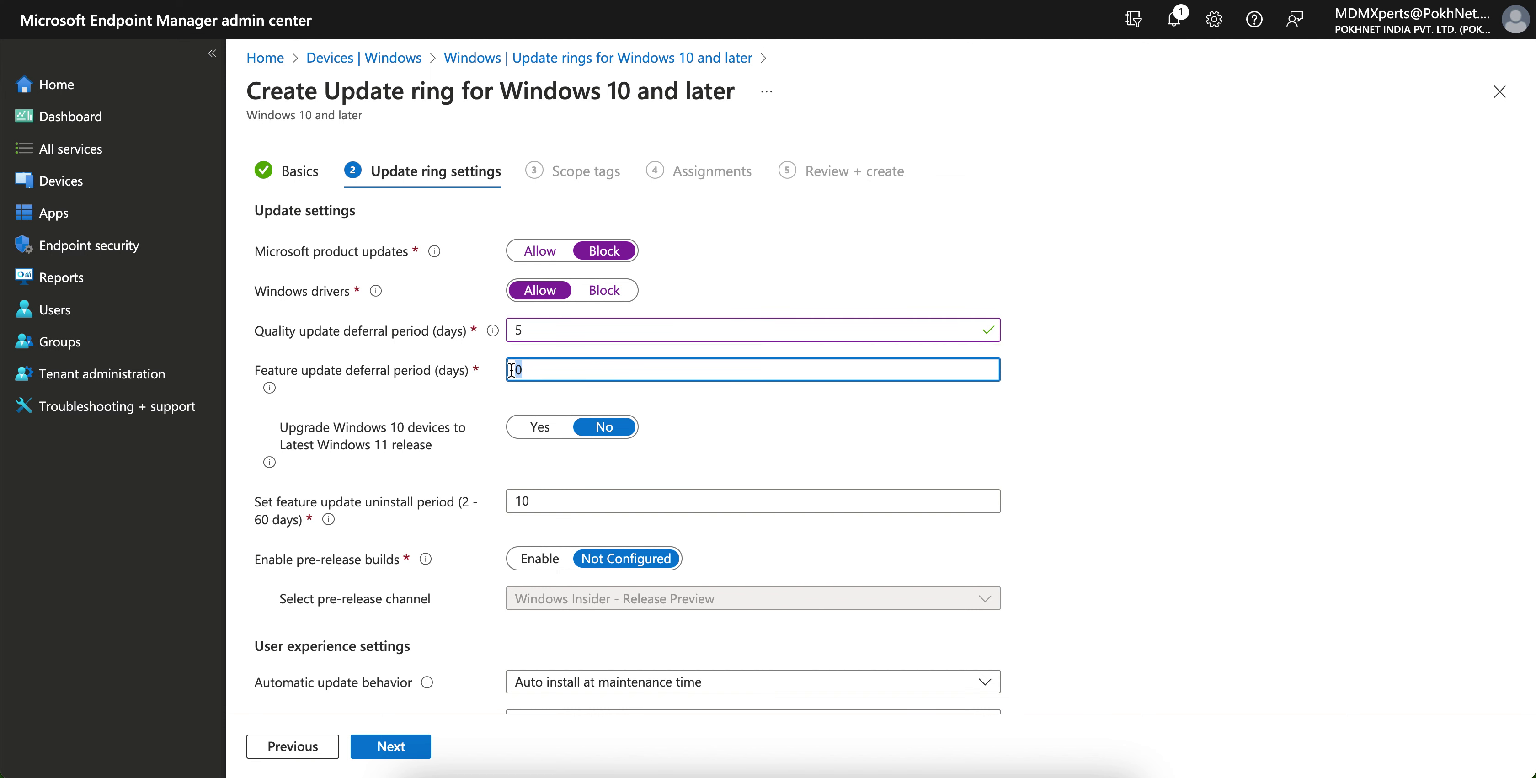
text(5)
click(523, 434)
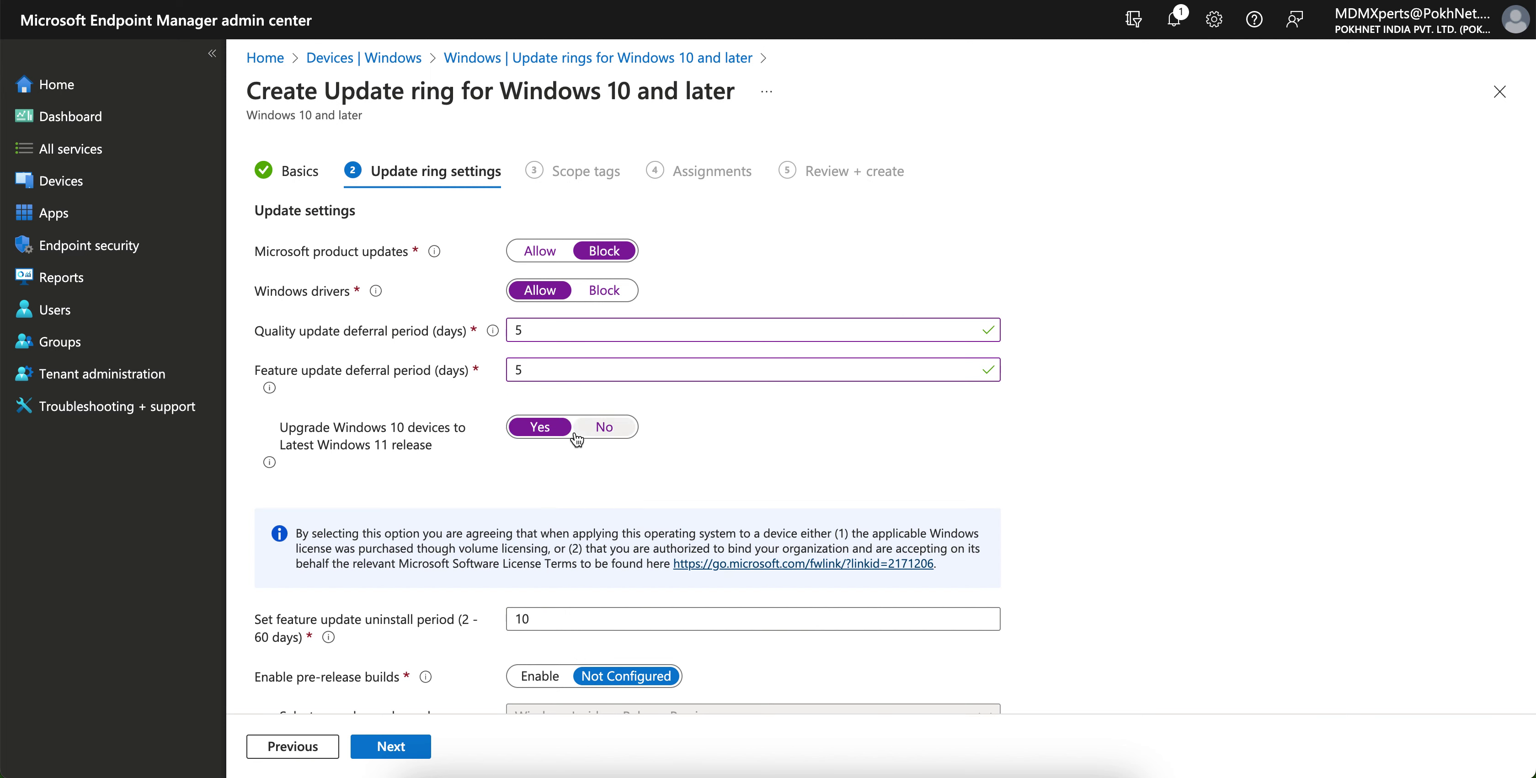
click(593, 433)
scroll(590, 439, down, 1)
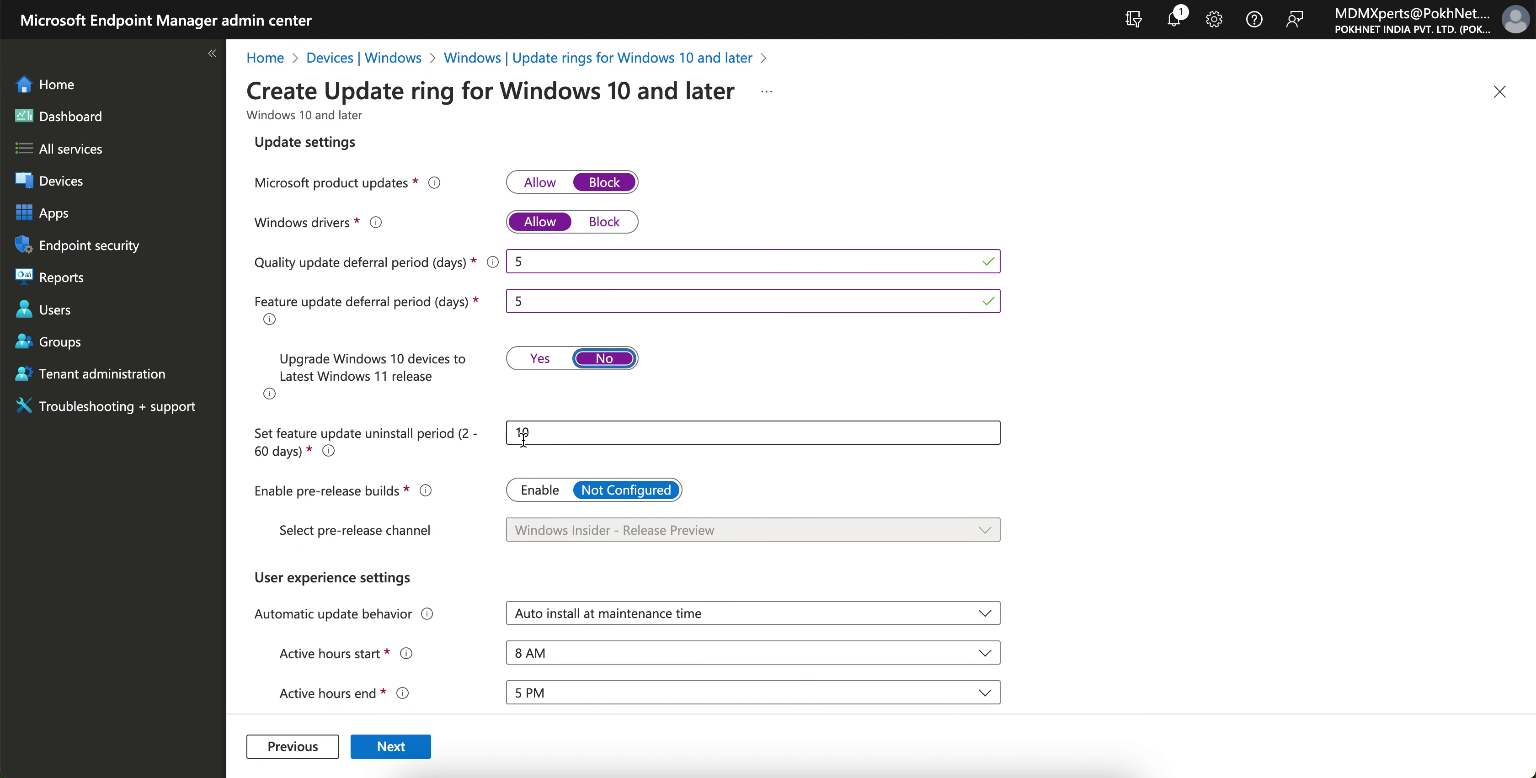
Keep automatic update behavior at Auto install at maintenance time and proceed to Scope tags
double_click(541, 438)
scroll(756, 512, down, 4)
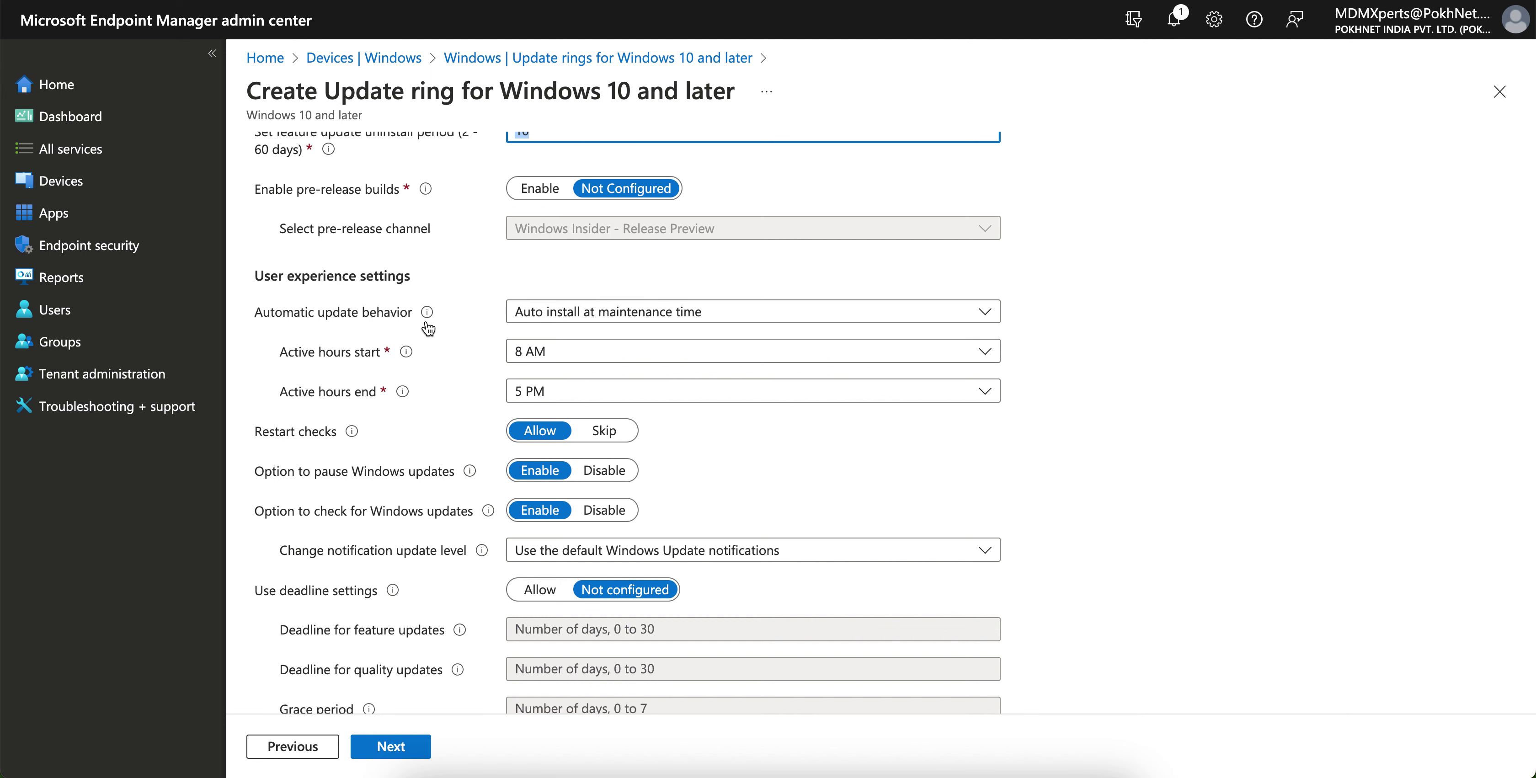
click(683, 316)
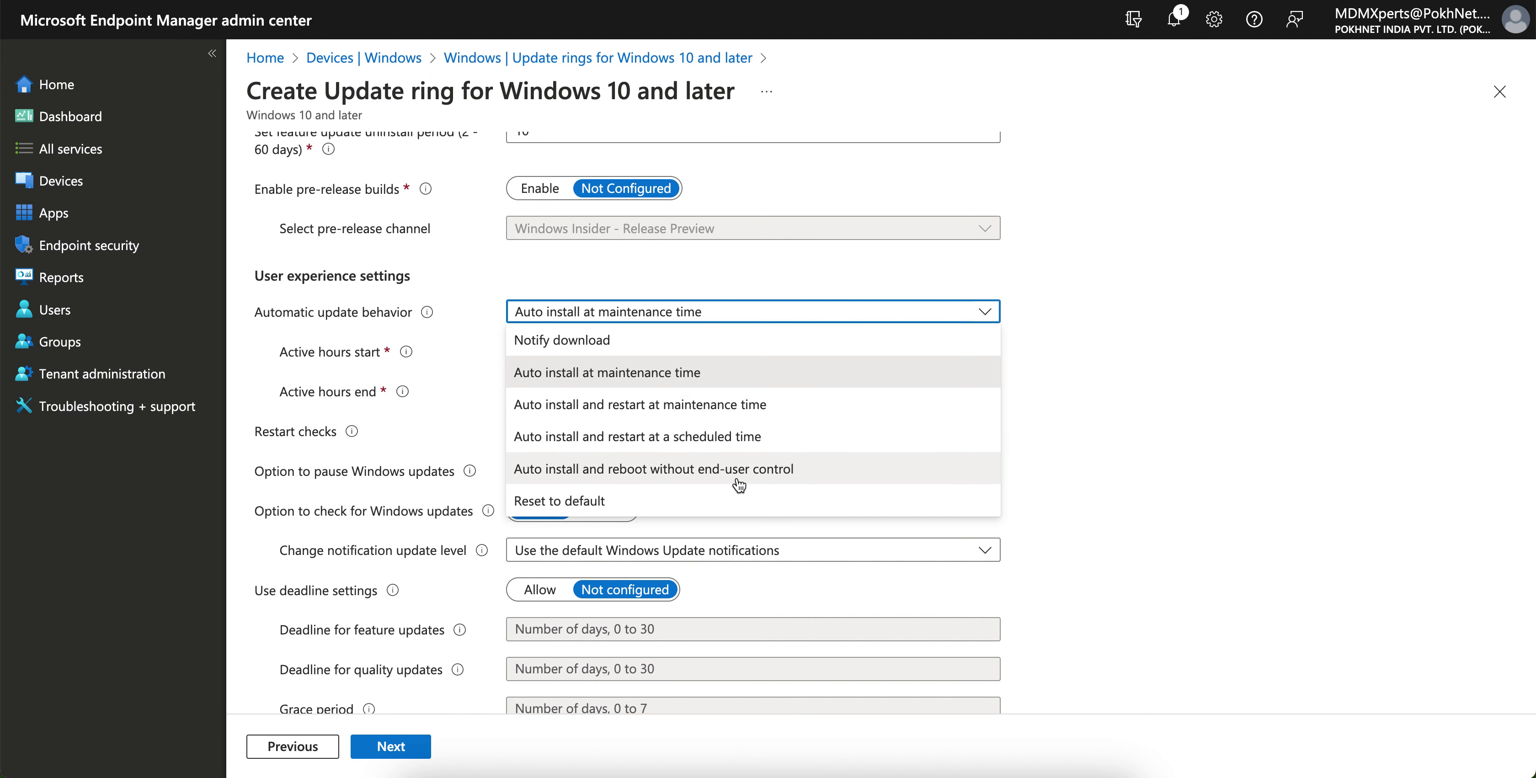
click(1073, 432)
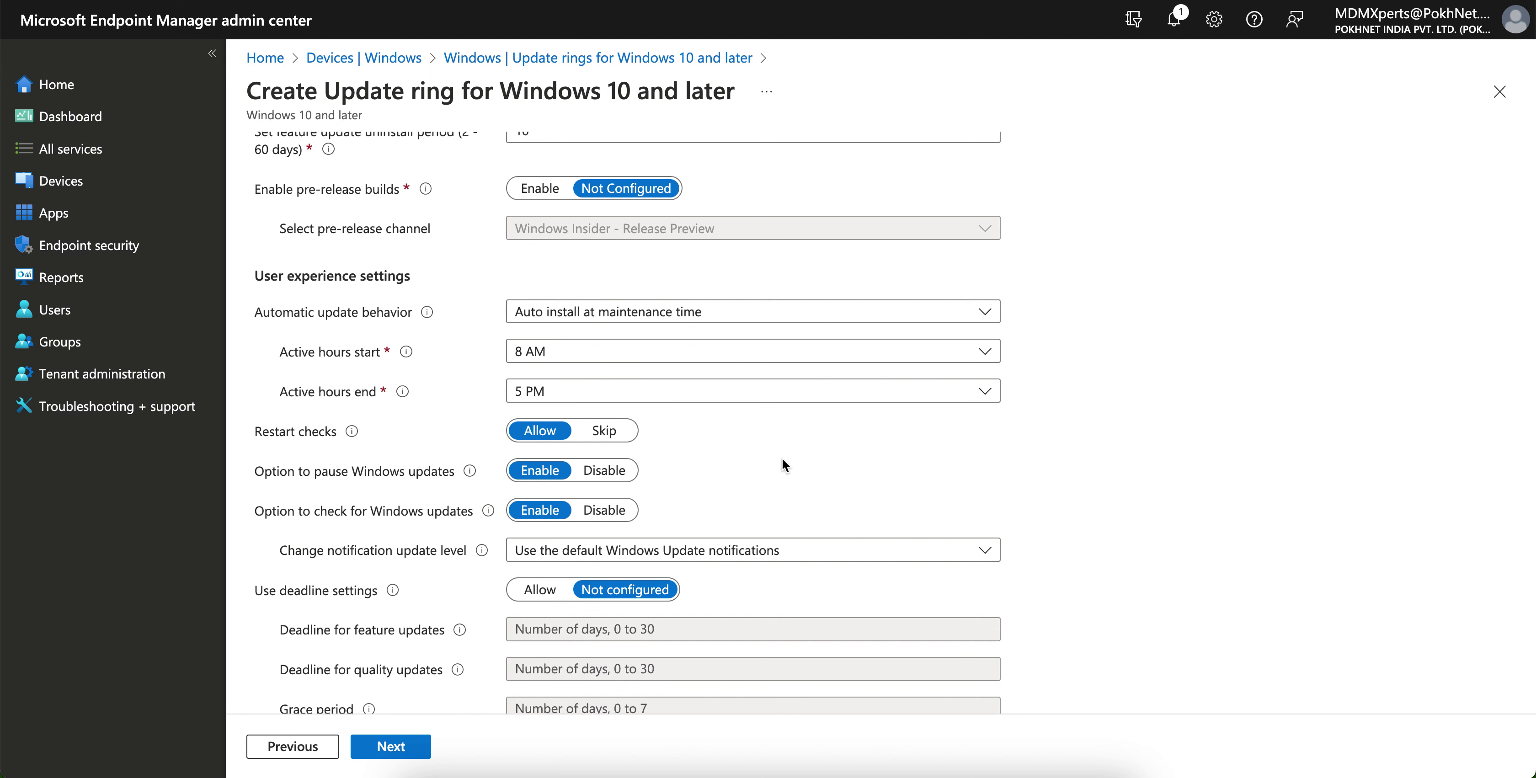
scroll(781, 460, down, 1)
scroll(782, 464, down, 1)
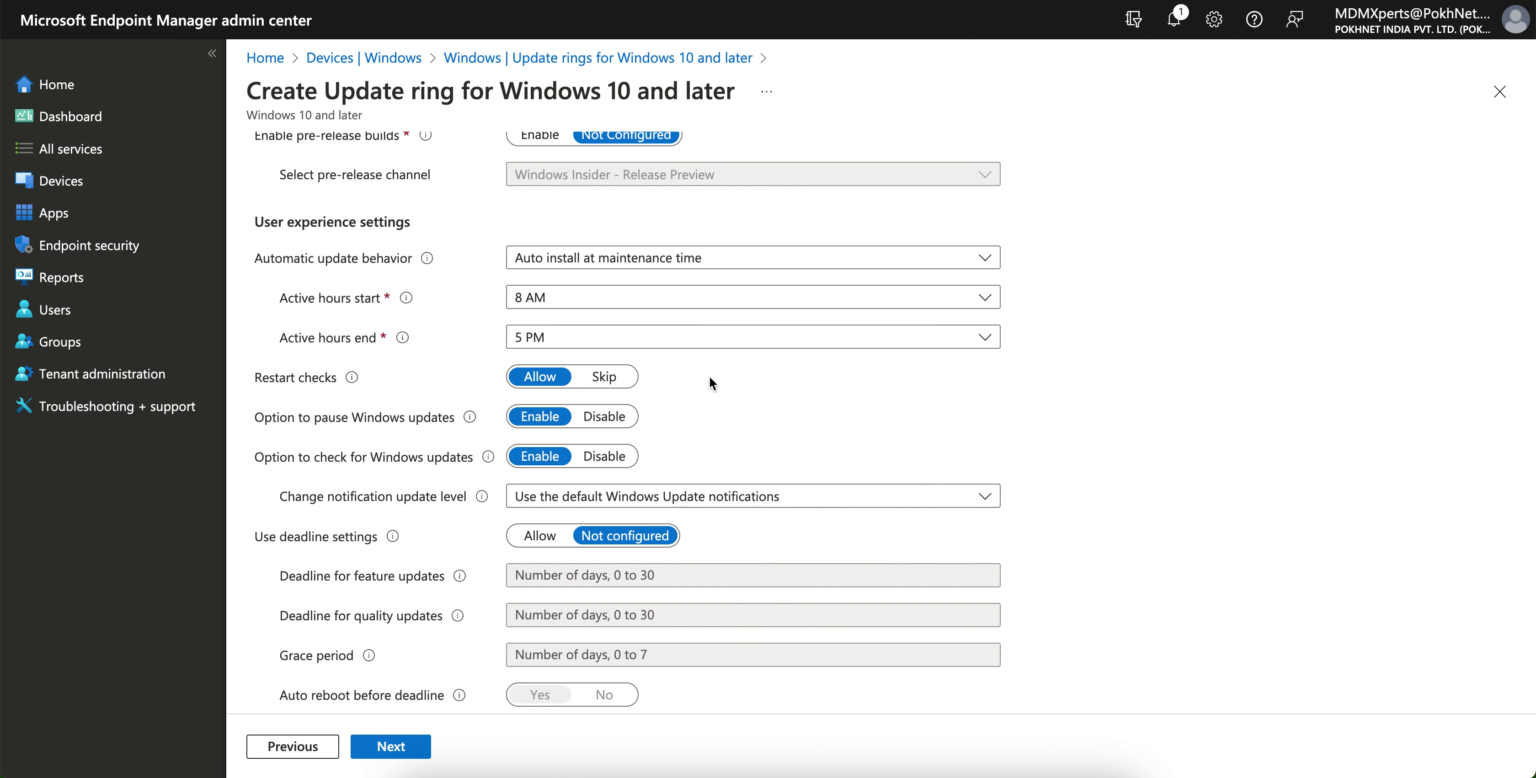
scroll(709, 378, down, 1)
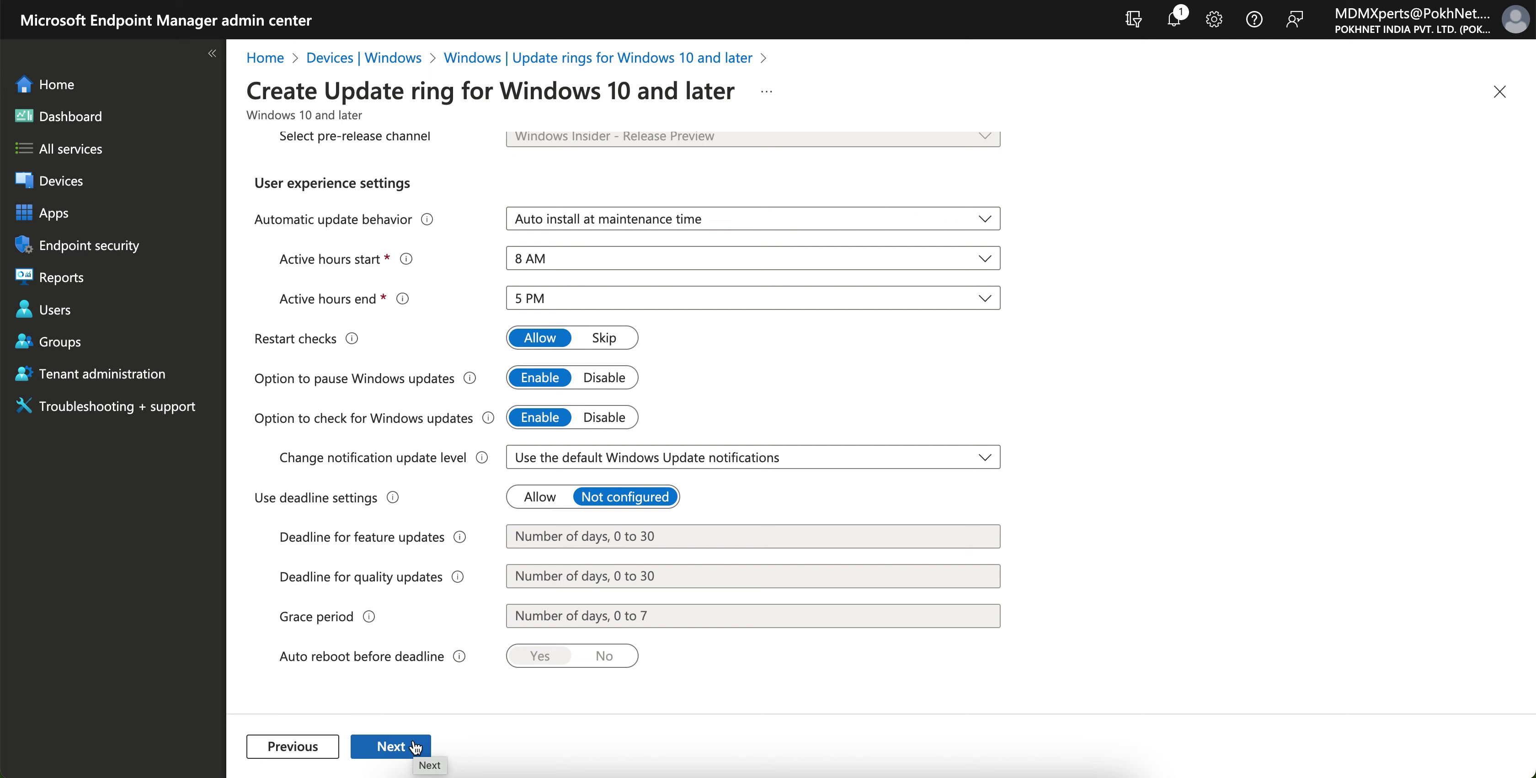
mouse_move(393, 499)
click(397, 746)
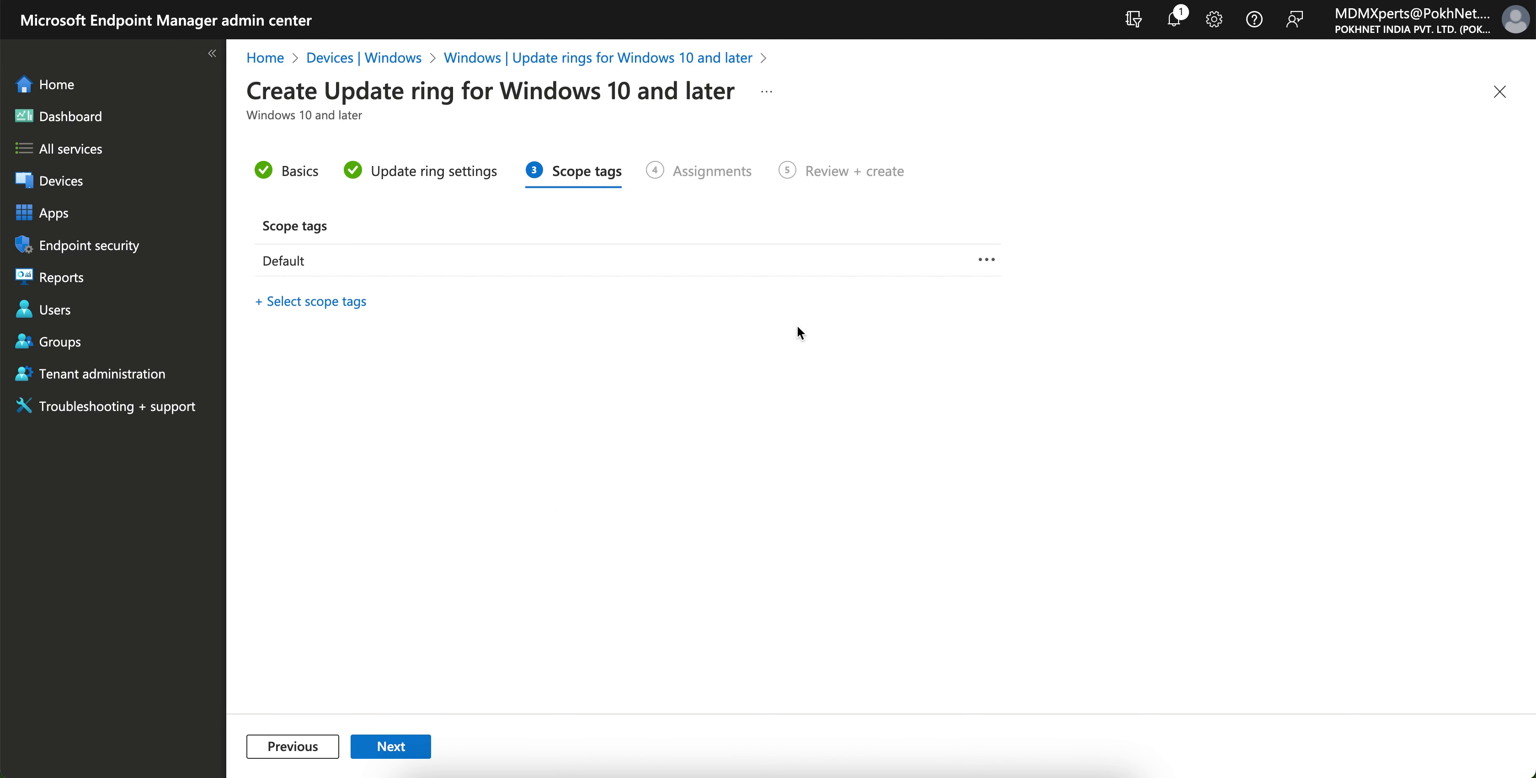
Keep the Default scope tag and add All users as an included group
click(400, 751)
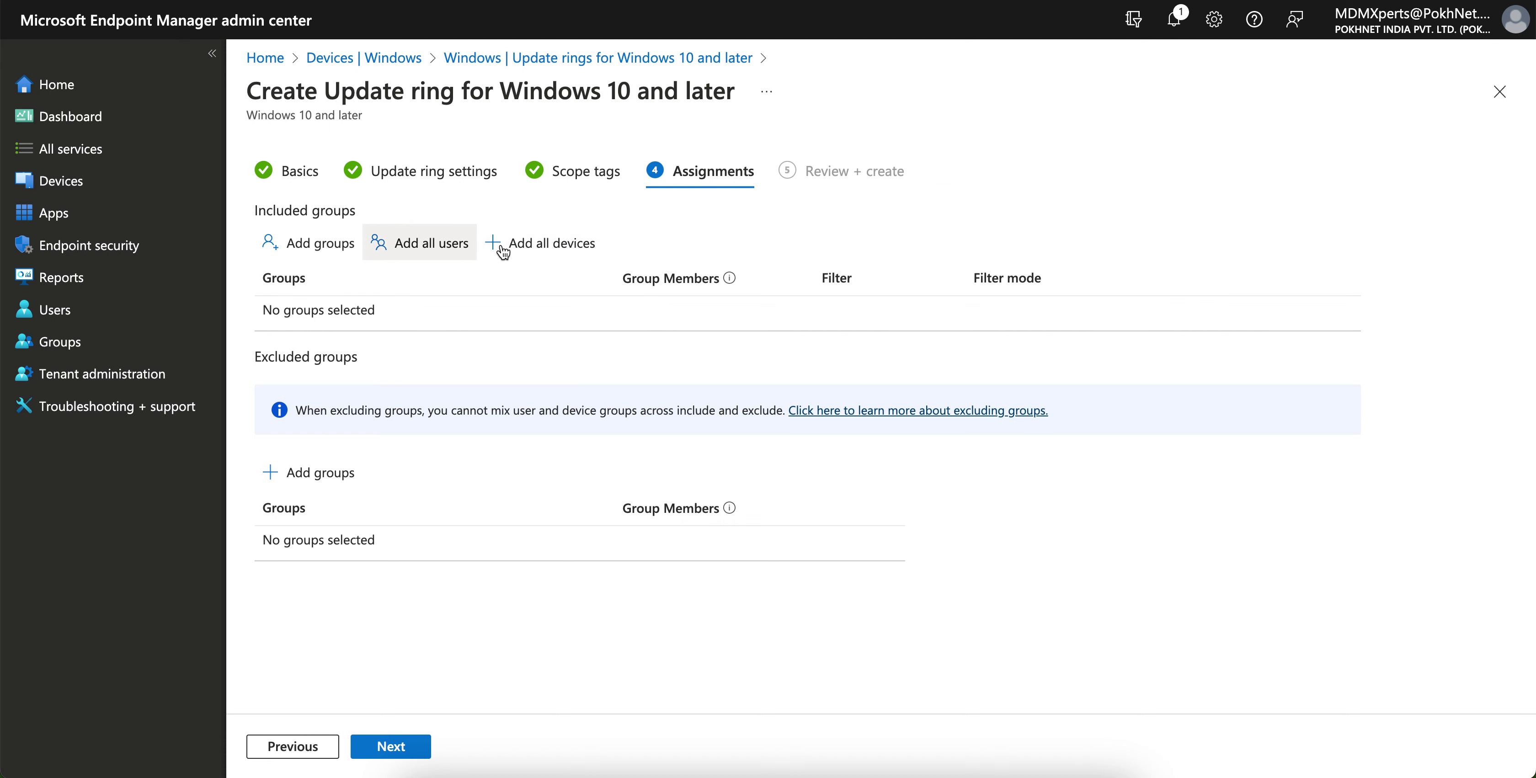
click(470, 255)
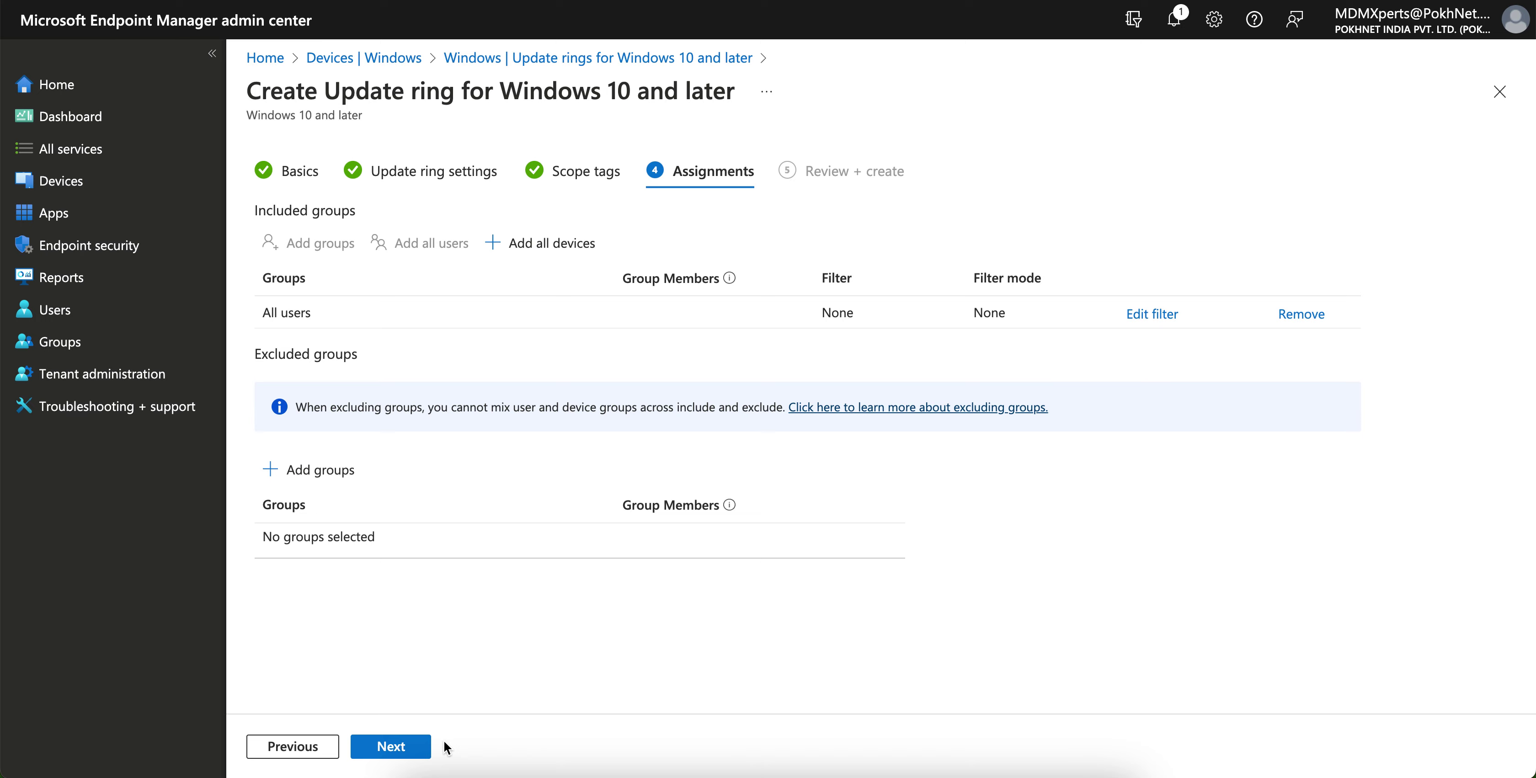
Review the summary and create the 'Win - Update Ring' profile
click(412, 745)
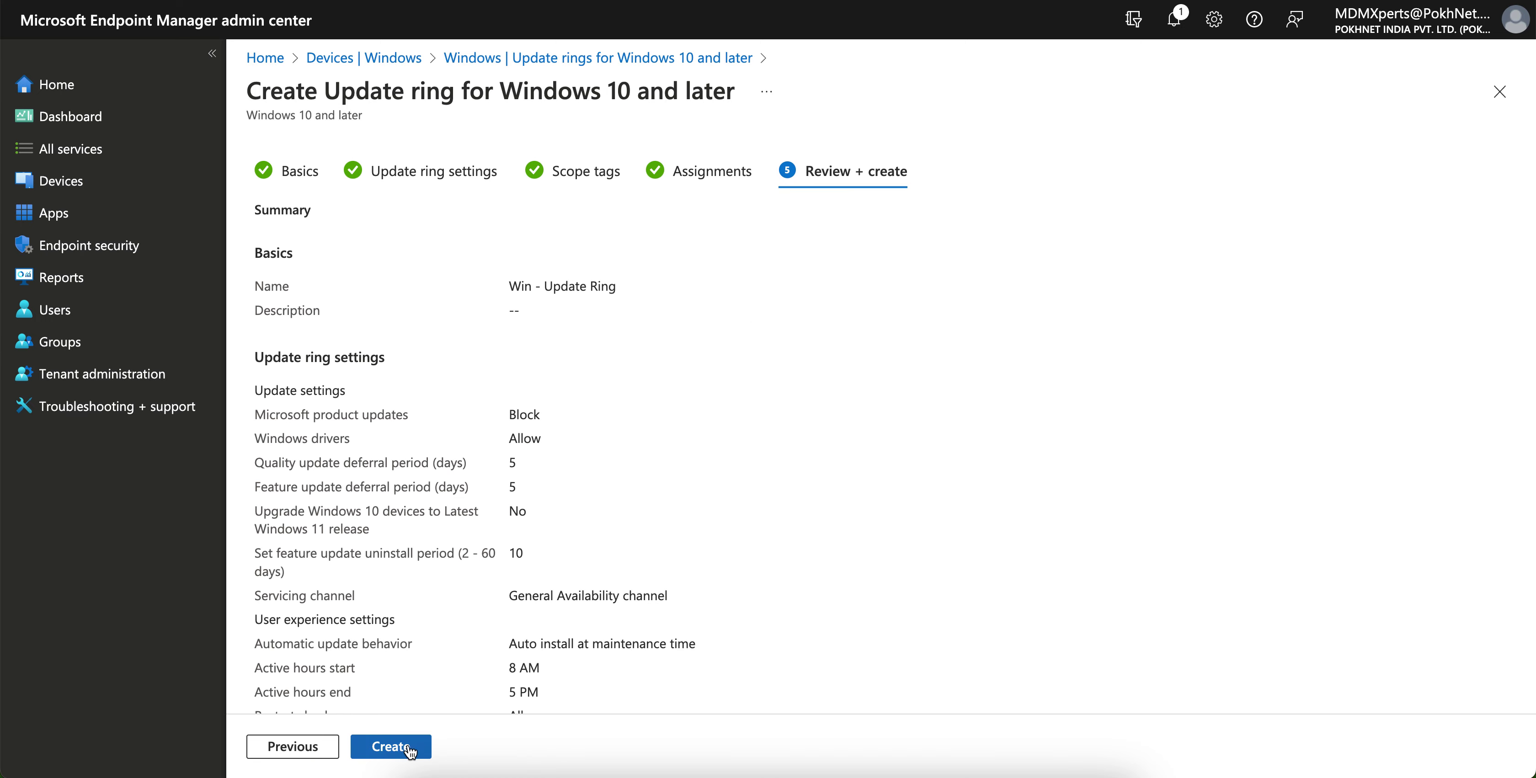
click(407, 746)
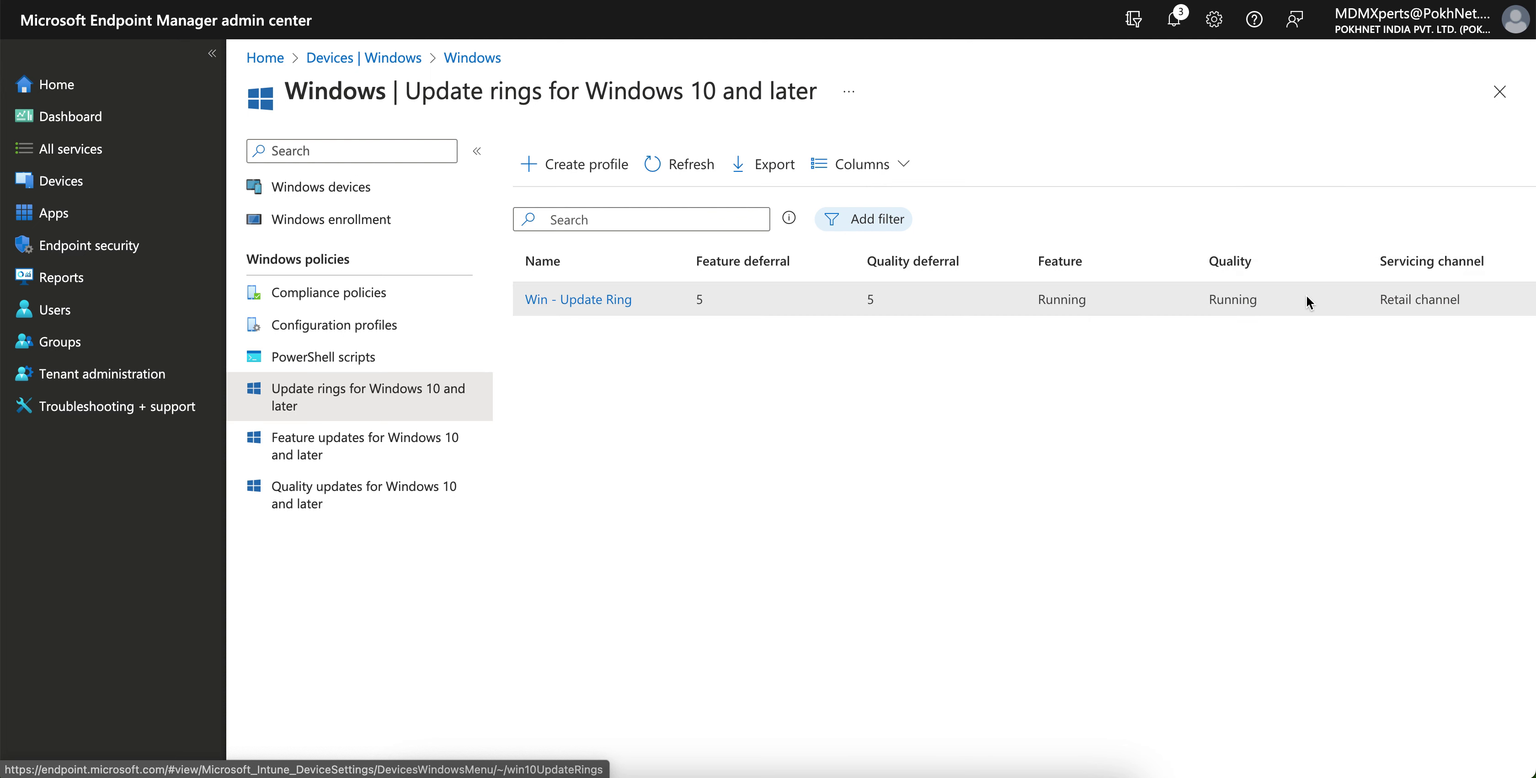
drag(1380, 301, 1458, 301)
click(1373, 367)
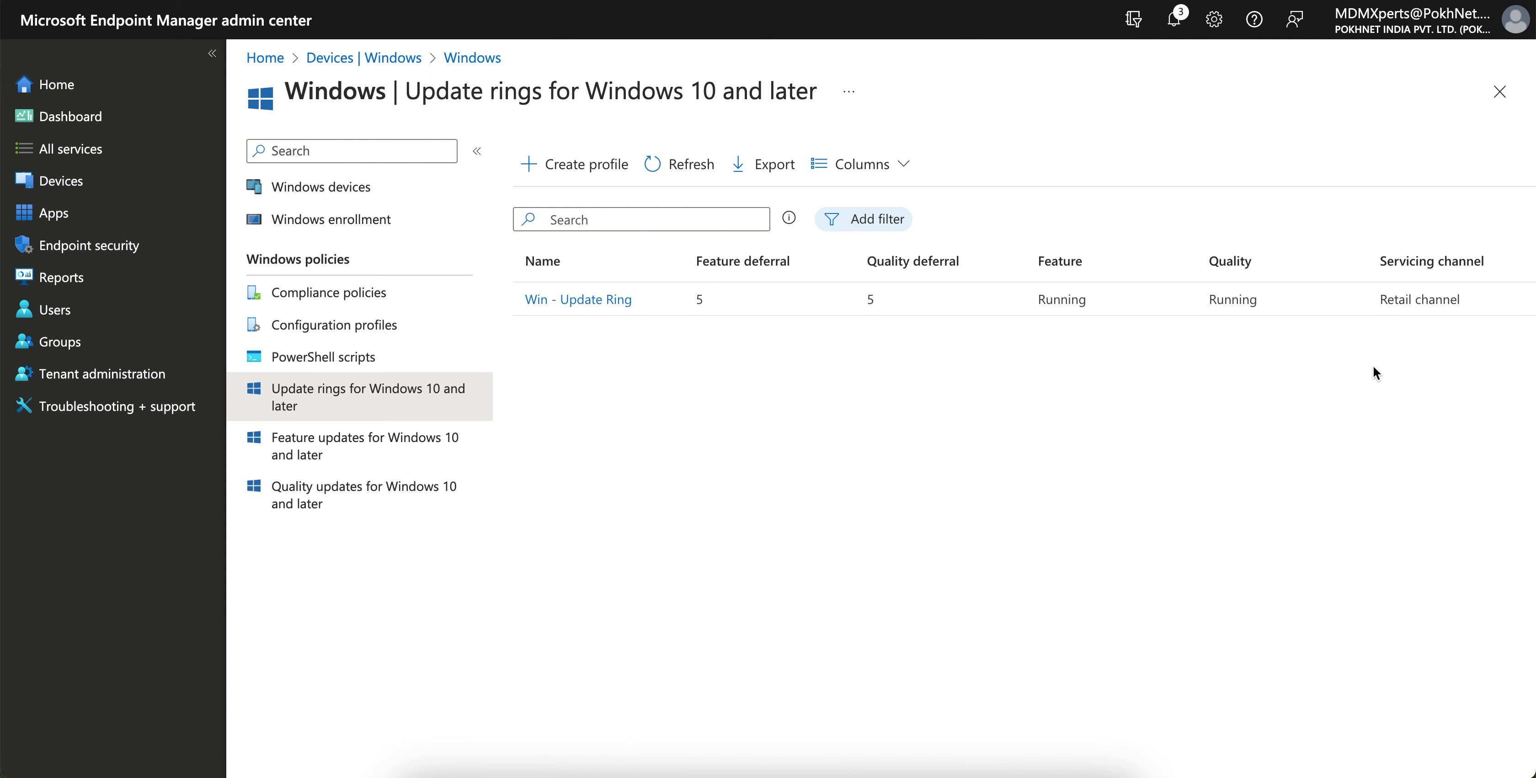